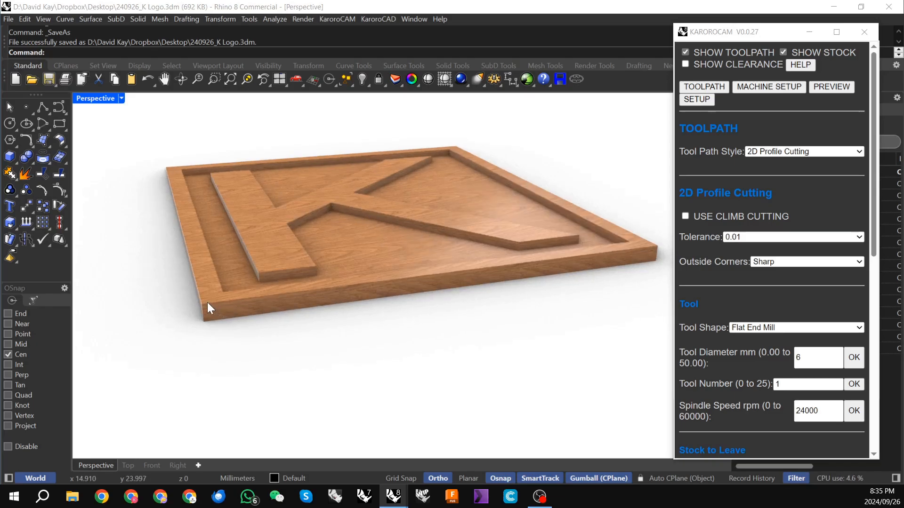
Step: Switch the Perspective viewport's display mode to Shaded
{"action": "right_click_drag", "start_coordinate": [238, 315], "coordinate": [296, 276]}
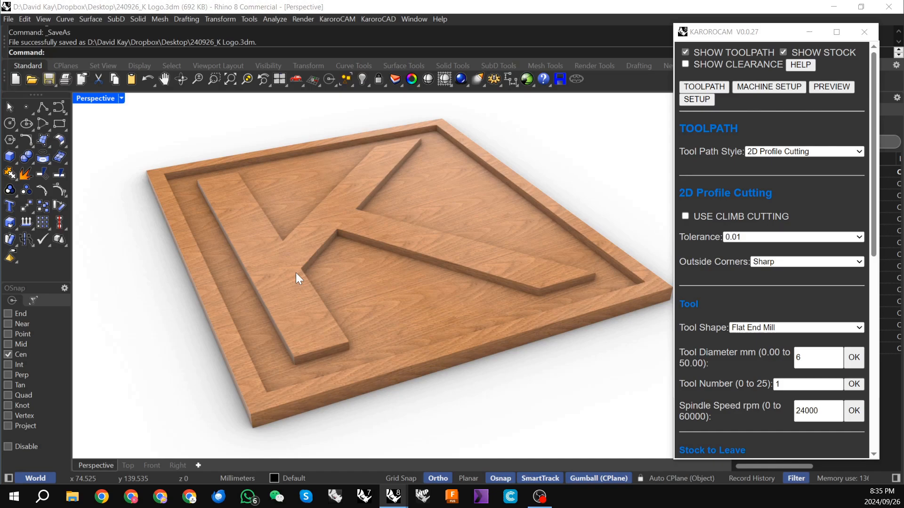
{"action": "right_click_drag", "start_coordinate": [315, 238], "coordinate": [325, 242]}
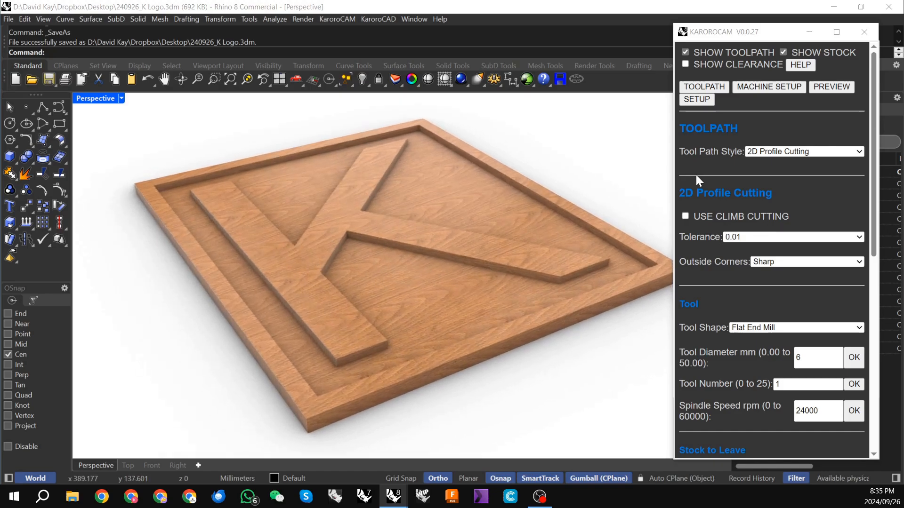
{"action": "left_click", "coordinate": [121, 98]}
{"action": "left_click", "coordinate": [147, 120]}
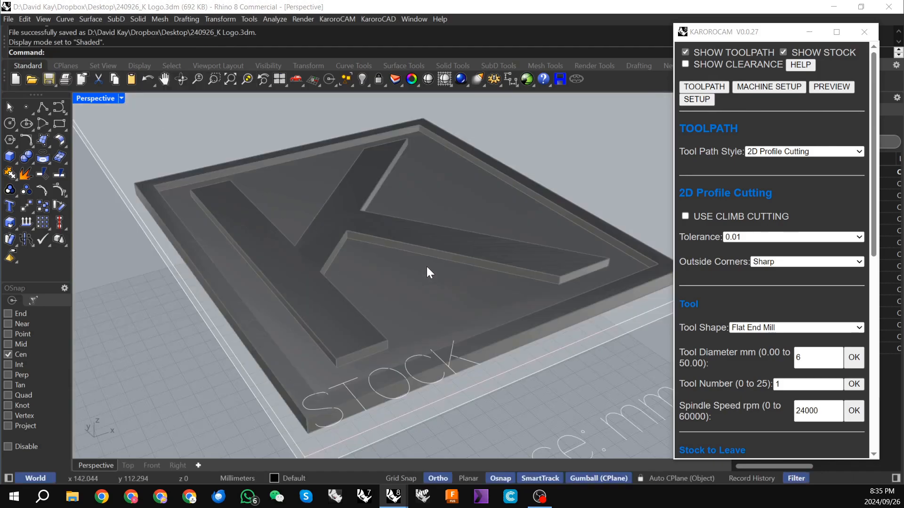
Step: Explode the K logo solid into separate surfaces and clear the selection
{"action": "mouse_move", "coordinate": [428, 271]}
{"action": "right_mouse_down"}
{"action": "mouse_move", "coordinate": [380, 266]}
{"action": "mouse_move", "coordinate": [370, 302]}
{"action": "mouse_move", "coordinate": [430, 246]}
{"action": "mouse_move", "coordinate": [434, 273]}
{"action": "mouse_move", "coordinate": [317, 308]}
{"action": "right_mouse_up"}
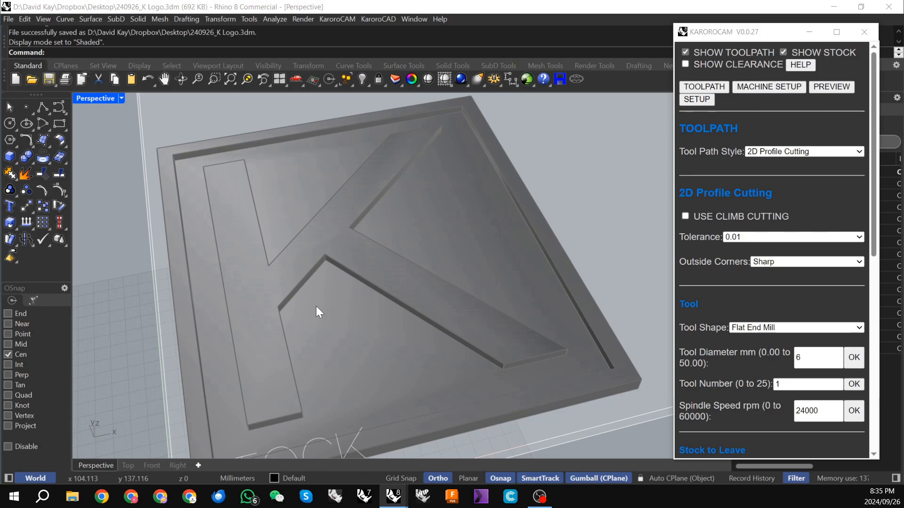
{"action": "scroll", "coordinate": [316, 283], "scroll_direction": "down", "scroll_amount": 4}
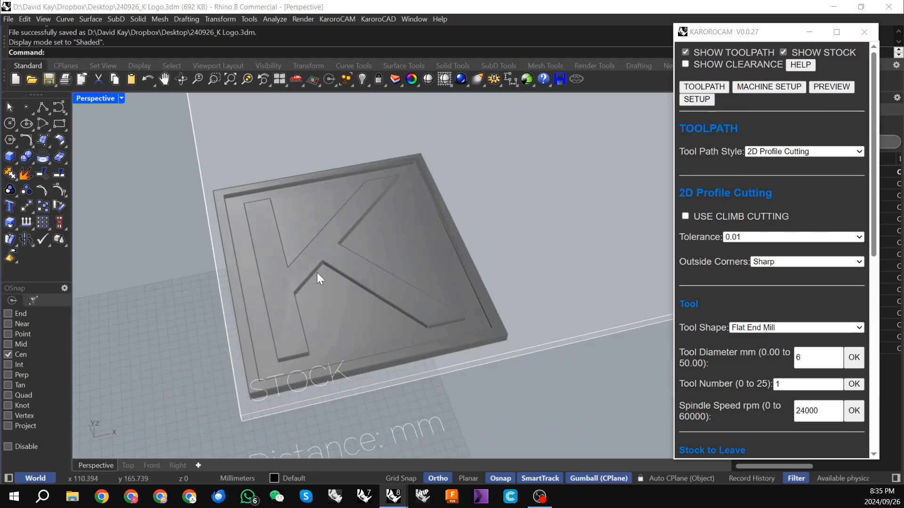
{"action": "scroll", "coordinate": [301, 236], "scroll_direction": "up", "scroll_amount": 5}
{"action": "mouse_move", "coordinate": [301, 236]}
{"action": "right_mouse_down"}
{"action": "mouse_move", "coordinate": [272, 235]}
{"action": "mouse_move", "coordinate": [284, 228]}
{"action": "mouse_move", "coordinate": [290, 244]}
{"action": "right_mouse_up"}
{"action": "scroll", "coordinate": [272, 234], "scroll_direction": "down", "scroll_amount": 3}
{"action": "scroll", "coordinate": [292, 250], "scroll_direction": "down", "scroll_amount": 2}
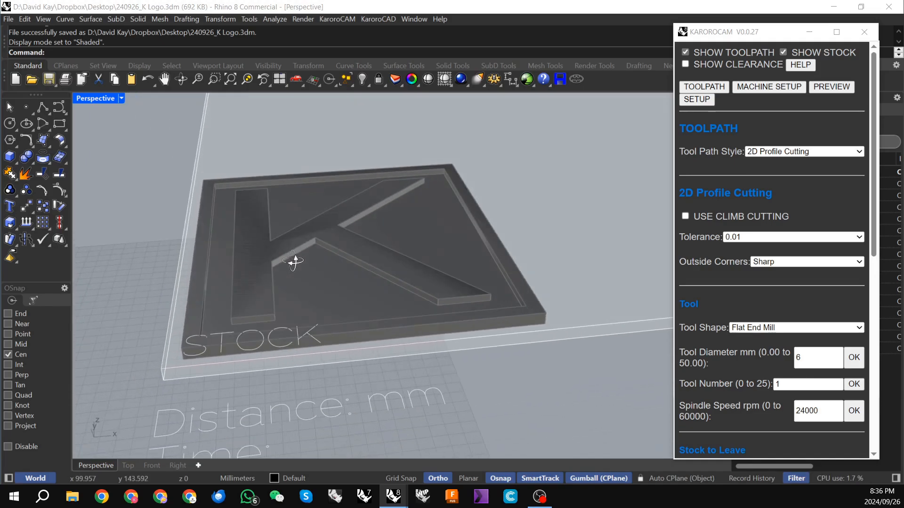
{"action": "left_click", "coordinate": [317, 282]}
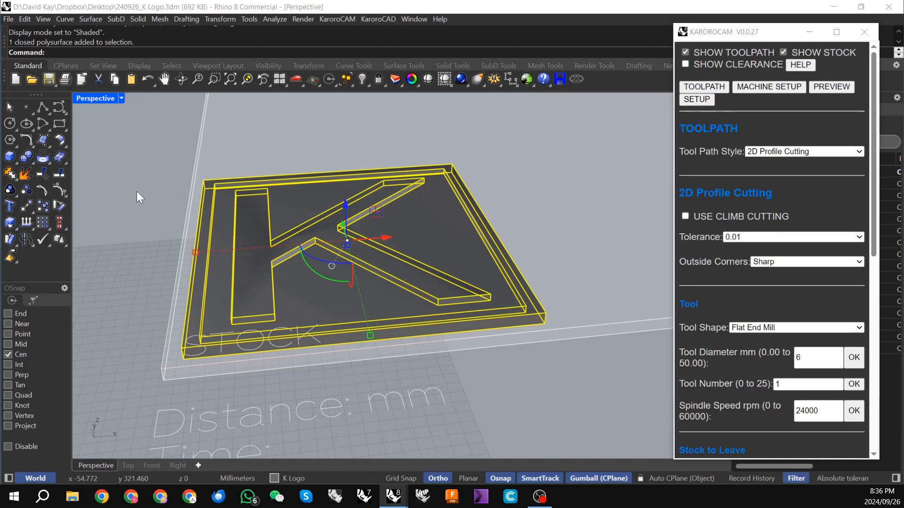
{"action": "left_click", "coordinate": [27, 172]}
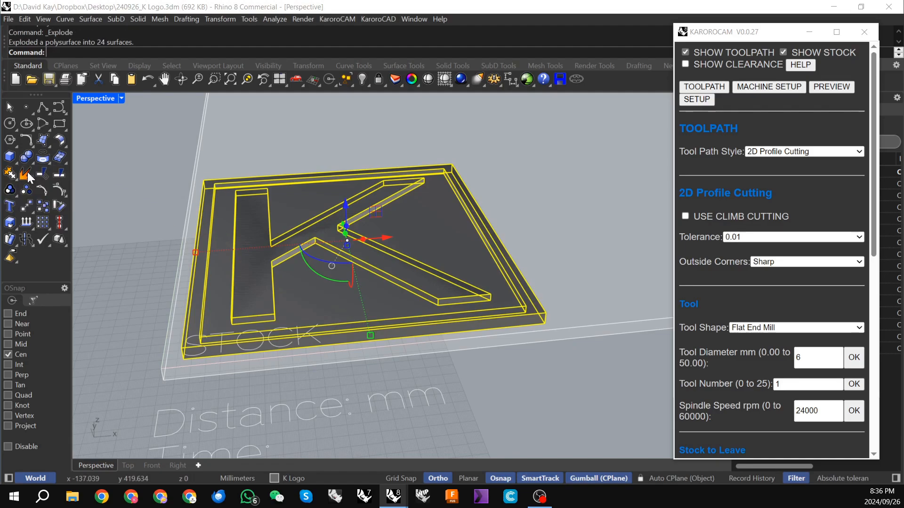
{"action": "key", "text": "Escape"}
Step: Copy the recessed floor surface around the K and paste the duplicate in place
{"action": "left_click", "coordinate": [300, 201]}
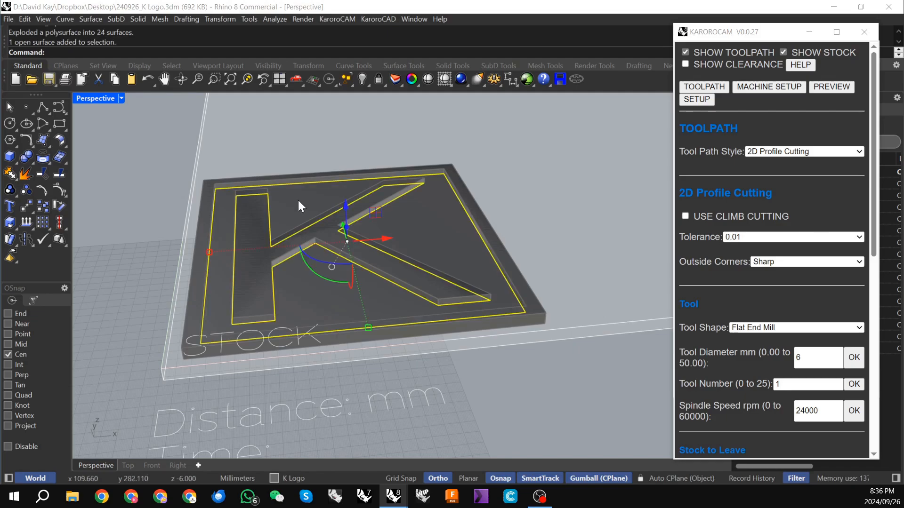
{"action": "left_click", "coordinate": [25, 19]}
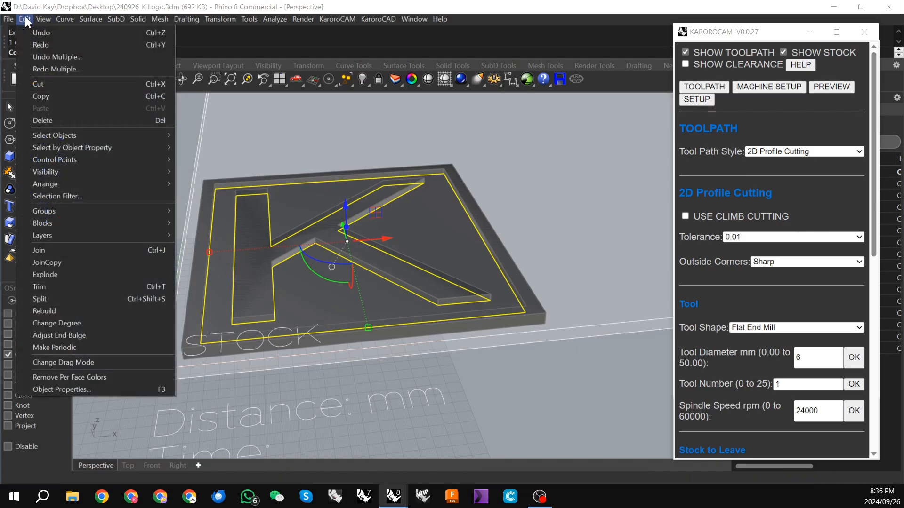
{"action": "left_click", "coordinate": [47, 96]}
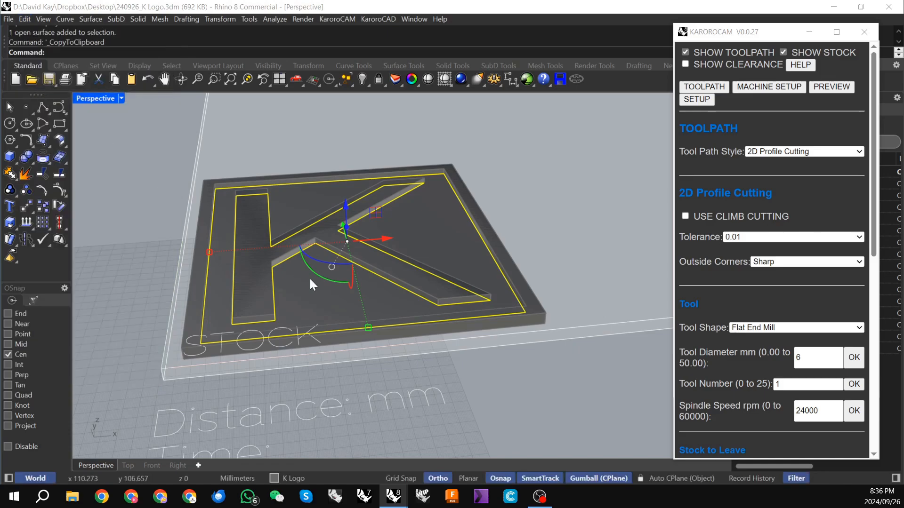
{"action": "left_click", "coordinate": [24, 19]}
{"action": "left_click", "coordinate": [51, 108]}
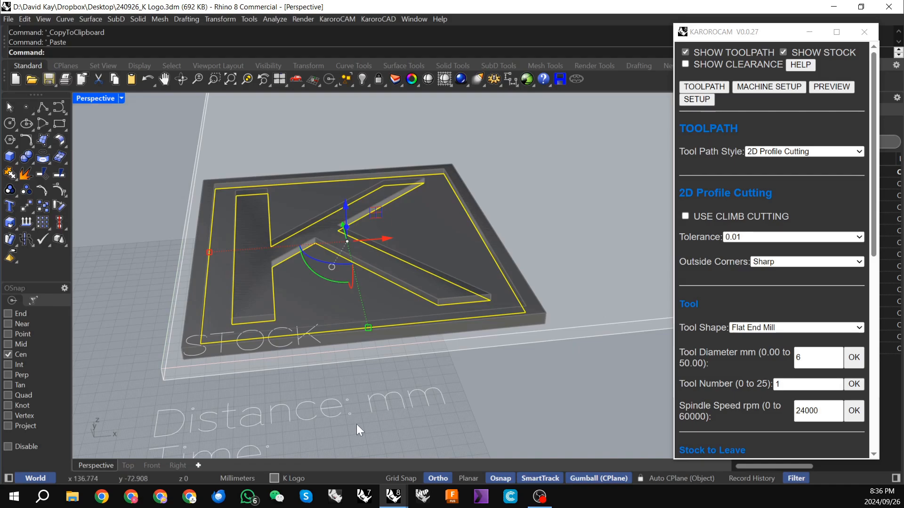
Step: Assign the pasted floor surface to the Default layer and deselect it
{"action": "left_click", "coordinate": [305, 477]}
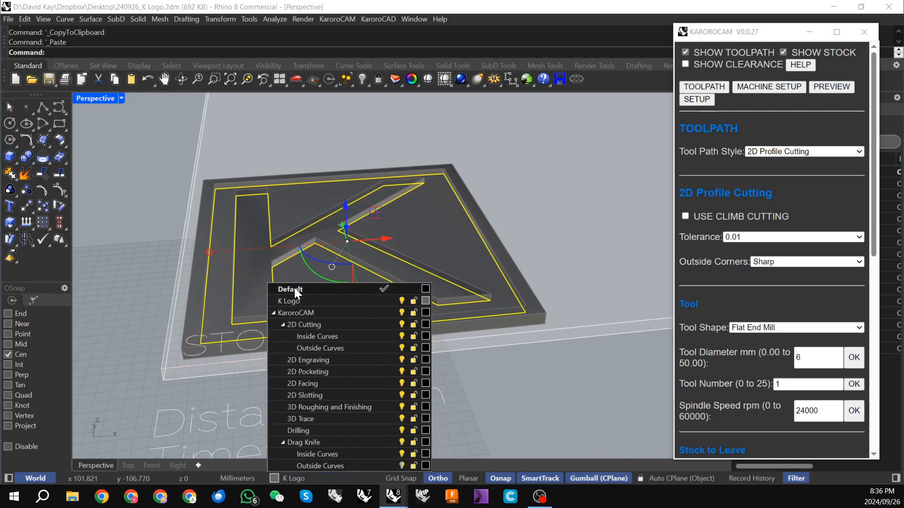
{"action": "left_click", "coordinate": [295, 288]}
{"action": "left_click", "coordinate": [598, 113]}
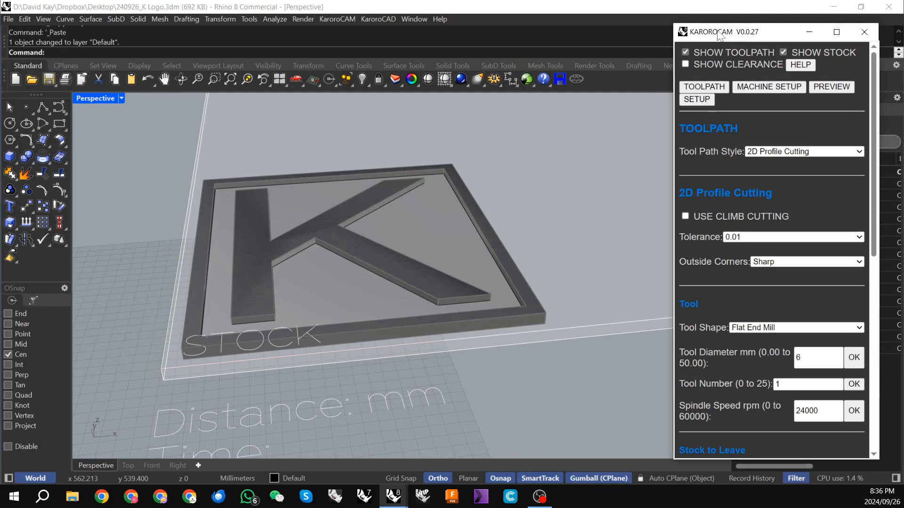
Step: Turn off the K Logo layer, moving the KaroroCAM window aside to reach the layer list and back
{"action": "left_click_drag", "start_coordinate": [732, 32], "coordinate": [570, 33]}
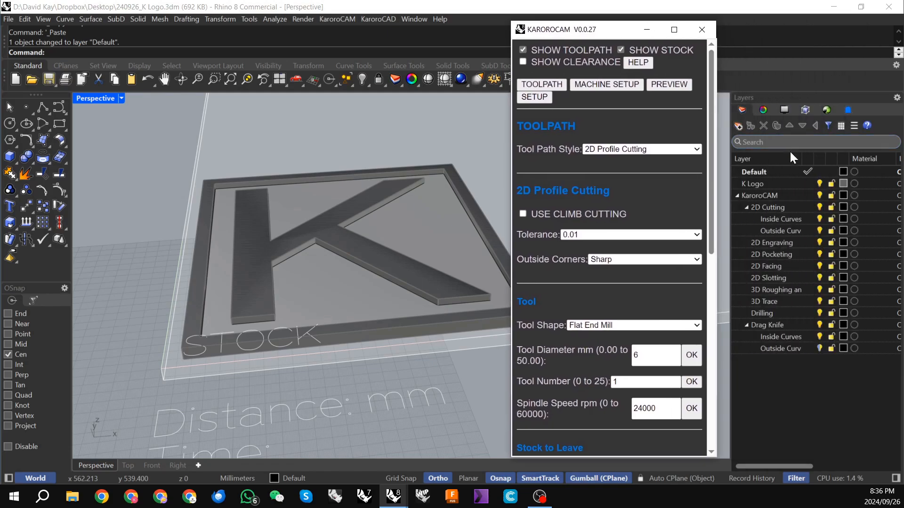
{"action": "left_click", "coordinate": [819, 183]}
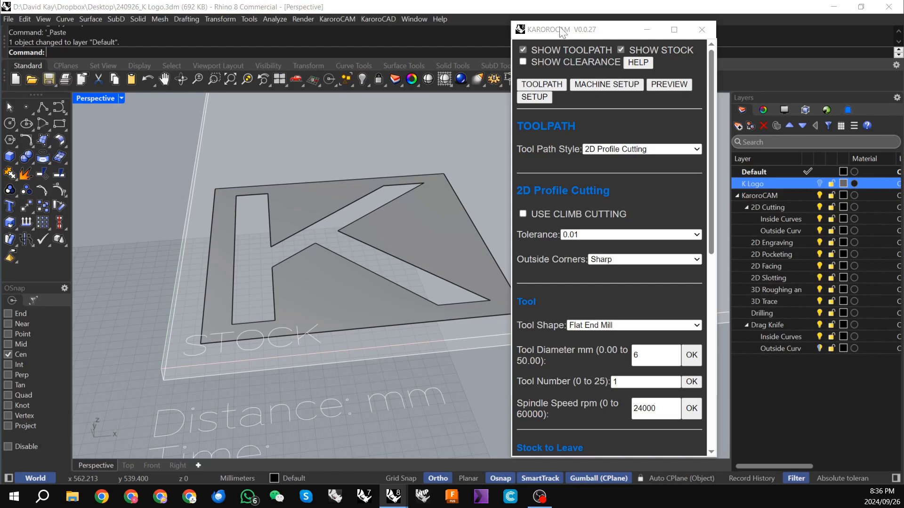
{"action": "left_click_drag", "start_coordinate": [561, 32], "coordinate": [694, 28]}
Step: Assign the remaining floor surface to the KaroroCAM 2D Pocketing layer and keep it selected
{"action": "right_click_drag", "start_coordinate": [464, 137], "coordinate": [212, 313]}
{"action": "right_click_drag", "start_coordinate": [183, 283], "coordinate": [242, 244]}
{"action": "left_click", "coordinate": [222, 241]}
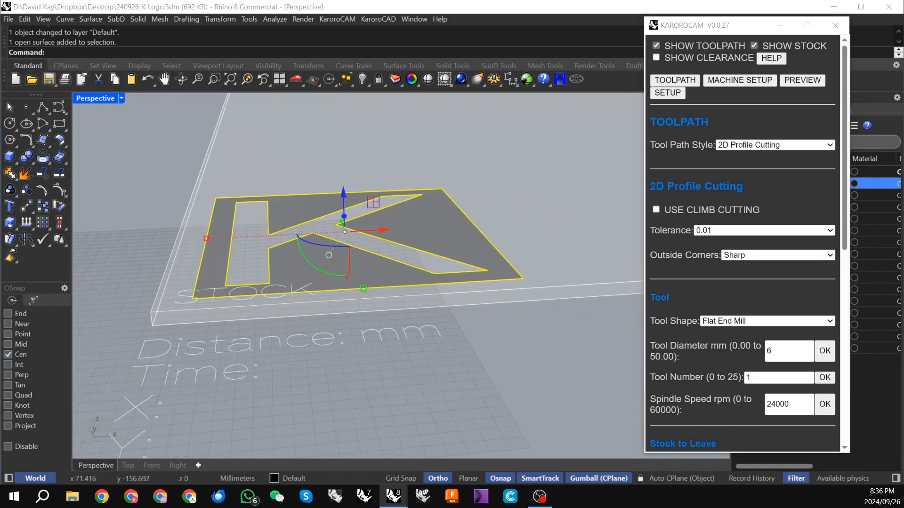
{"action": "left_click", "coordinate": [294, 476]}
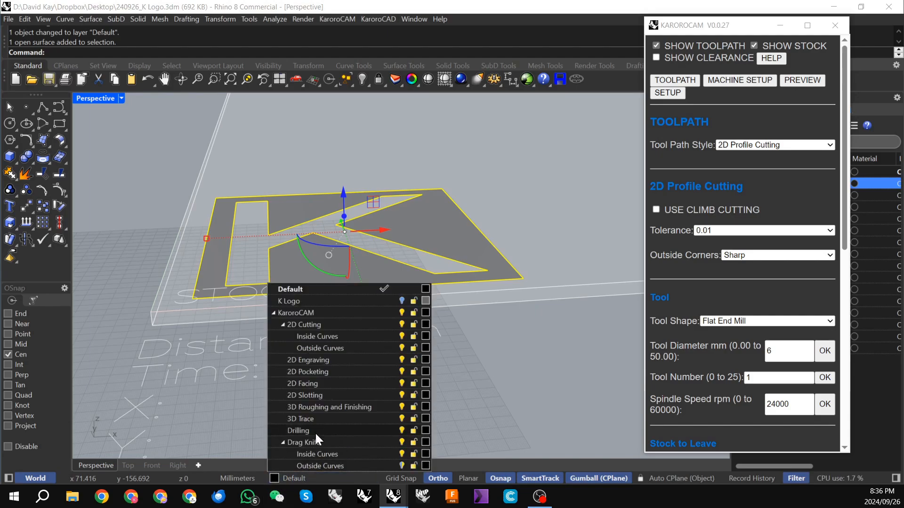
{"action": "left_click", "coordinate": [310, 371]}
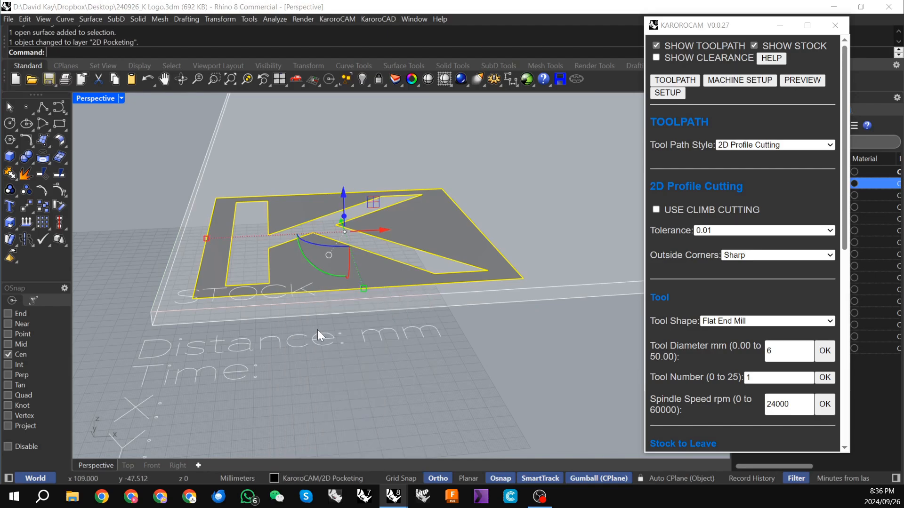
Step: Set the tool path style to 2D Pocketing for the selected floor surface
{"action": "right_click_drag", "start_coordinate": [318, 329], "coordinate": [351, 346]}
{"action": "left_click", "coordinate": [763, 145]}
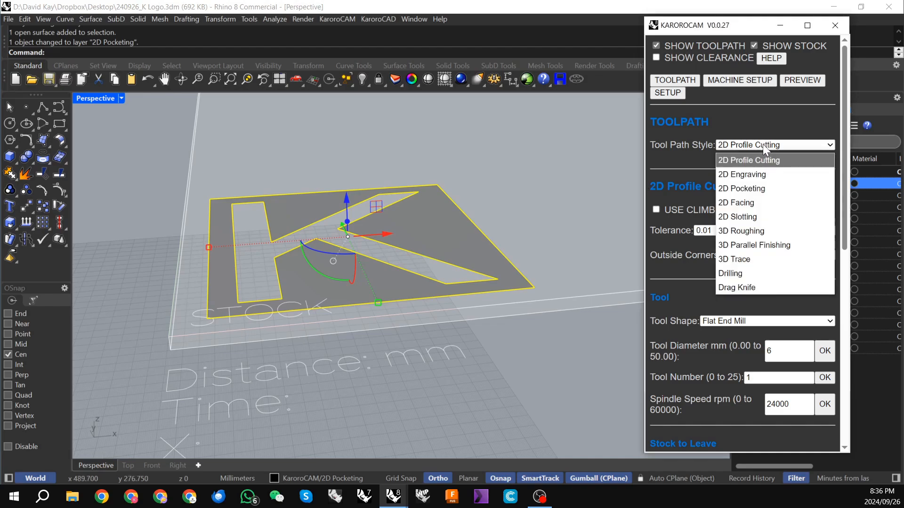
{"action": "left_click", "coordinate": [752, 189]}
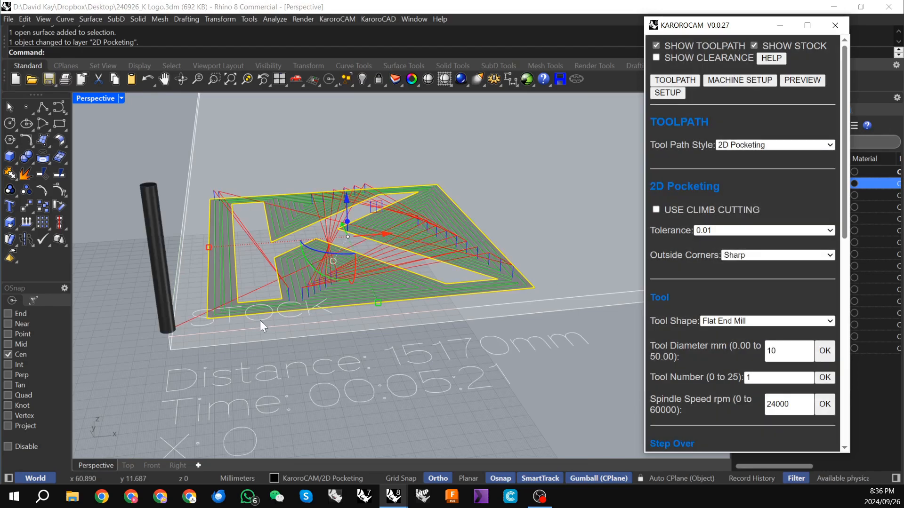
{"action": "right_click_drag", "start_coordinate": [297, 309], "coordinate": [282, 330]}
Step: Set the 2D Pocketing outside corners to Round and examine the toolpath around the K's corners
{"action": "scroll", "coordinate": [733, 210], "scroll_direction": "down", "scroll_amount": 3}
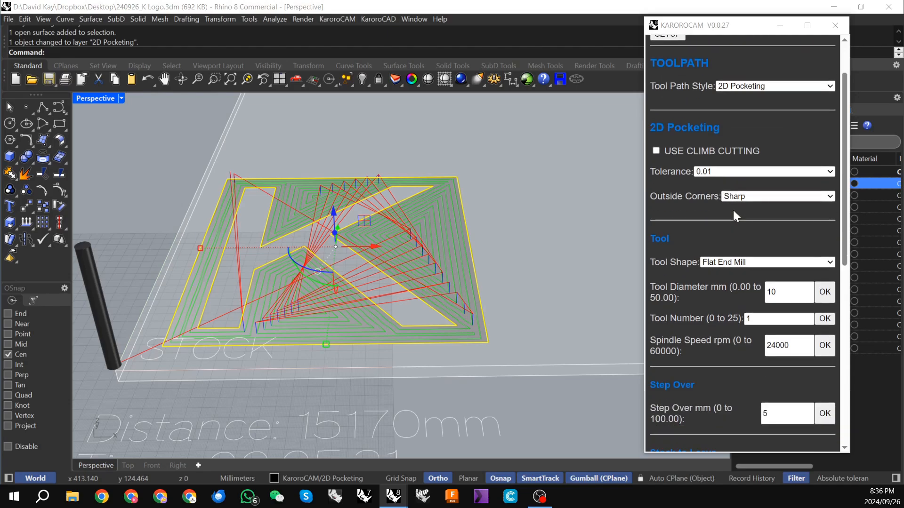
{"action": "scroll", "coordinate": [319, 287], "scroll_direction": "up", "scroll_amount": 2}
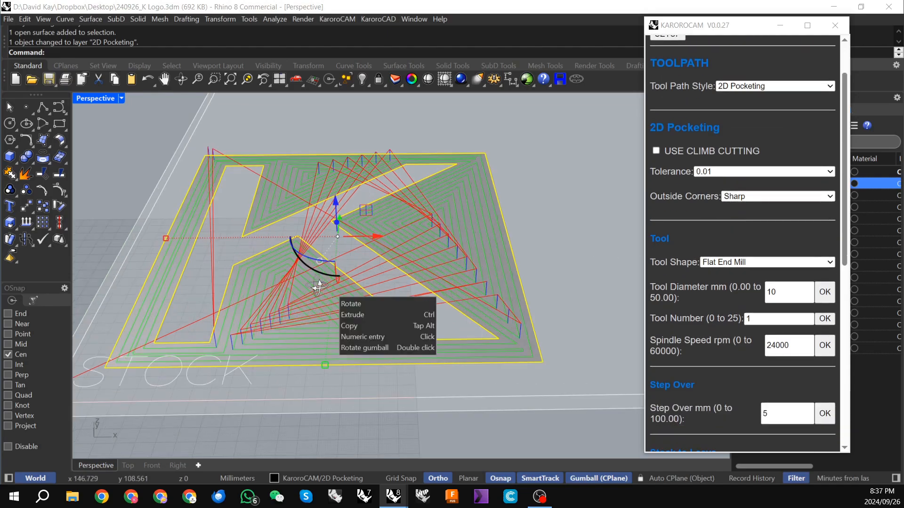
{"action": "right_click_drag", "start_coordinate": [319, 286], "coordinate": [433, 363]}
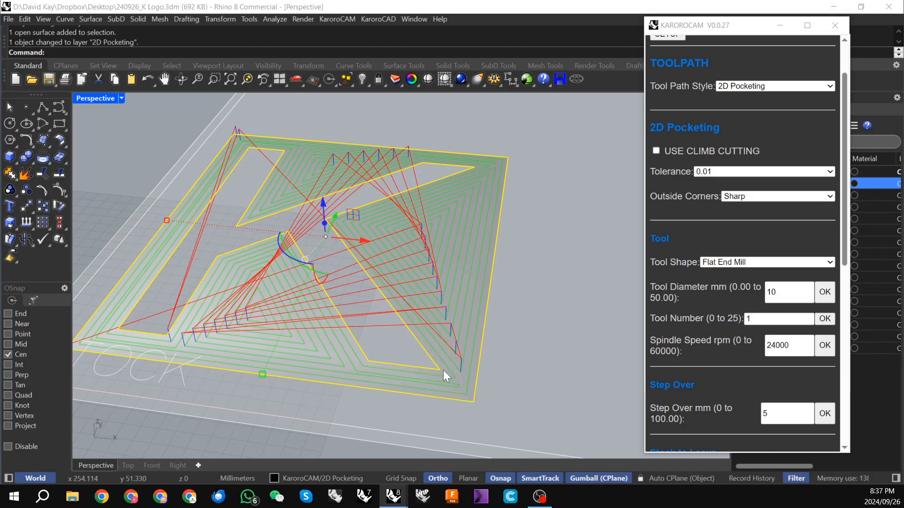
{"action": "left_click", "coordinate": [757, 198]}
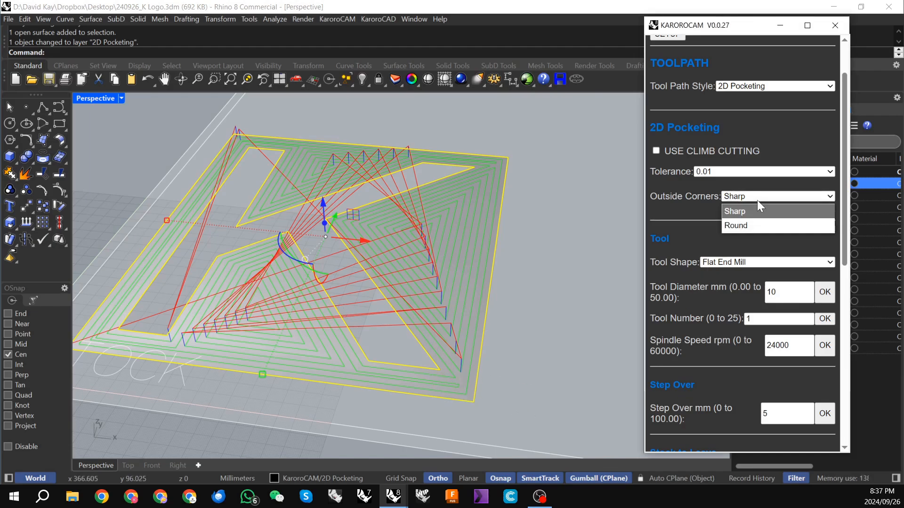
{"action": "left_click", "coordinate": [750, 224]}
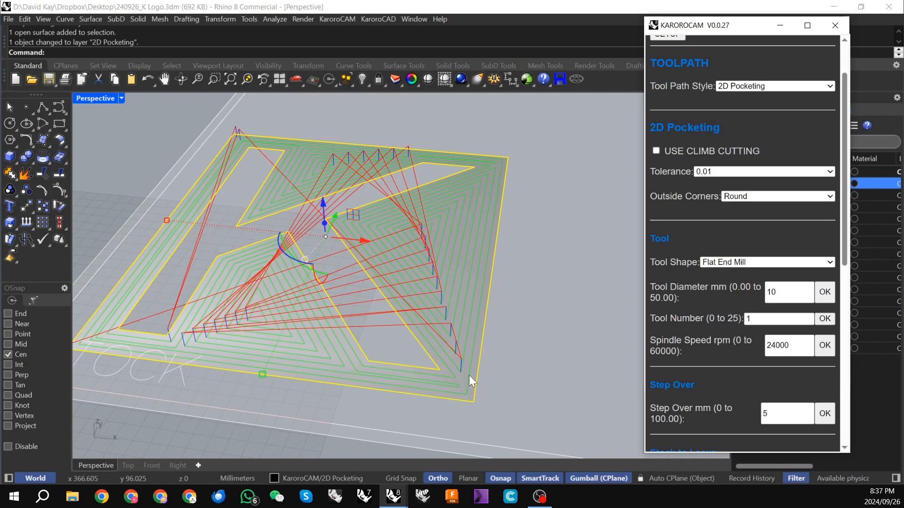
{"action": "right_click_drag", "start_coordinate": [446, 379], "coordinate": [401, 375]}
{"action": "scroll", "coordinate": [140, 335], "scroll_direction": "up", "scroll_amount": 4}
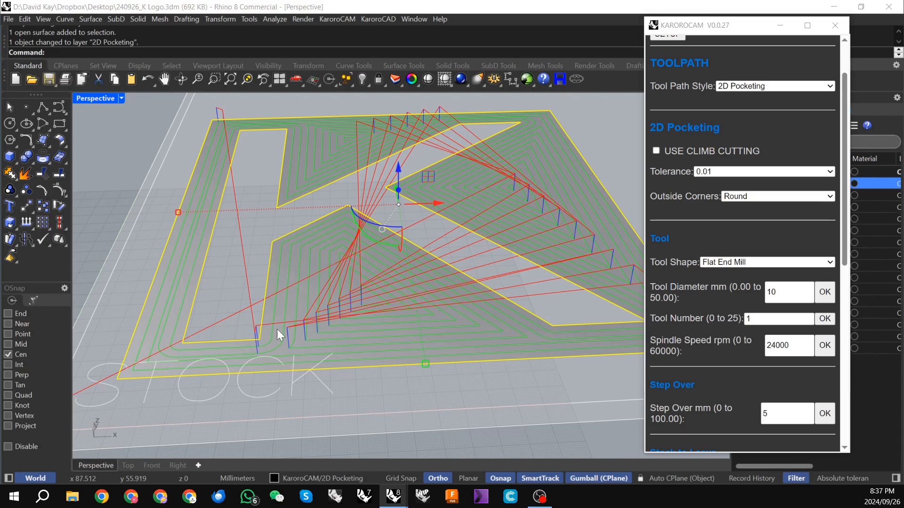
{"action": "right_click_drag", "start_coordinate": [276, 329], "coordinate": [325, 325]}
{"action": "scroll", "coordinate": [297, 343], "scroll_direction": "down", "scroll_amount": 3}
{"action": "scroll", "coordinate": [542, 196], "scroll_direction": "up", "scroll_amount": 7}
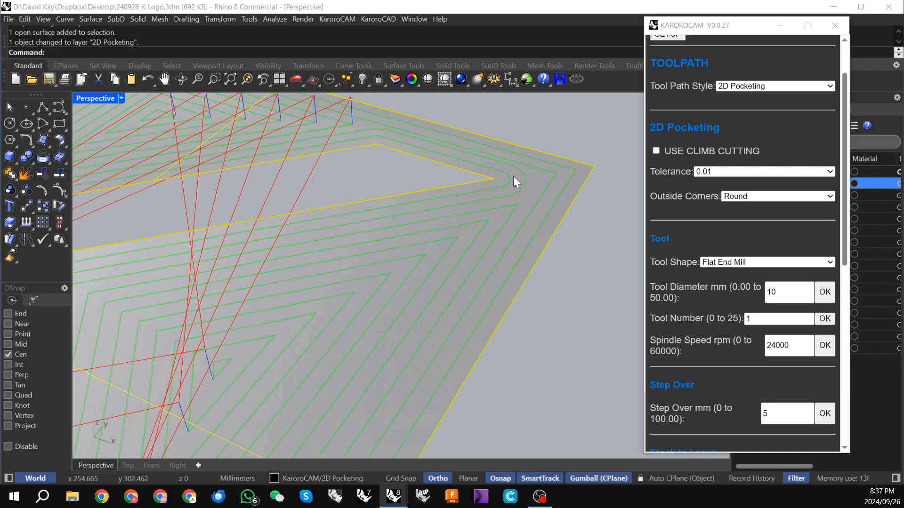
{"action": "right_click_drag", "start_coordinate": [510, 176], "coordinate": [412, 268]}
Step: Set the pocketing step over to 4 mm and apply it to the toolpath
{"action": "scroll", "coordinate": [459, 207], "scroll_direction": "down", "scroll_amount": 6}
{"action": "scroll", "coordinate": [788, 214], "scroll_direction": "down", "scroll_amount": 3}
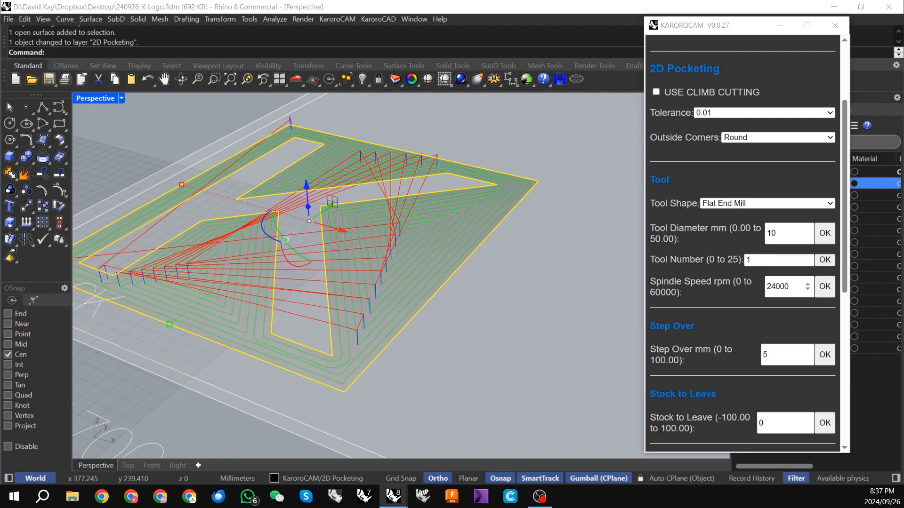
{"action": "scroll", "coordinate": [745, 224], "scroll_direction": "down", "scroll_amount": 3}
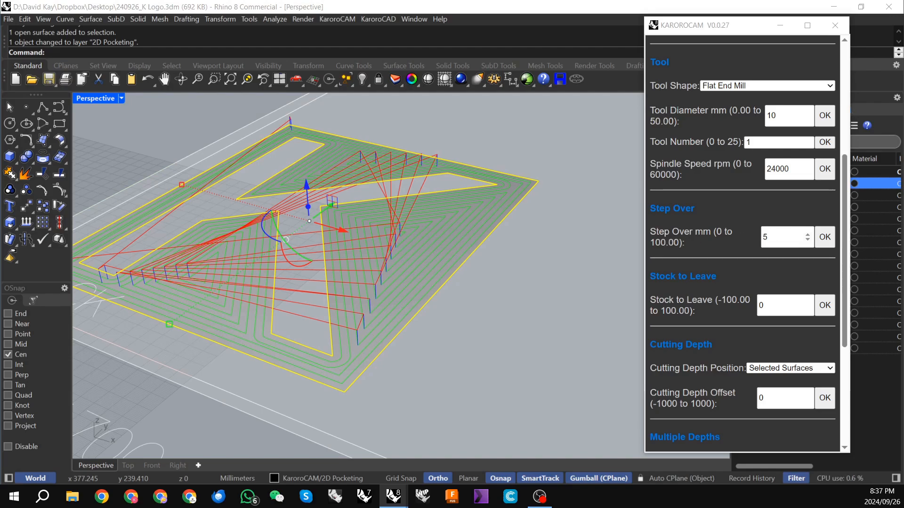
{"action": "double_click", "coordinate": [780, 237]}
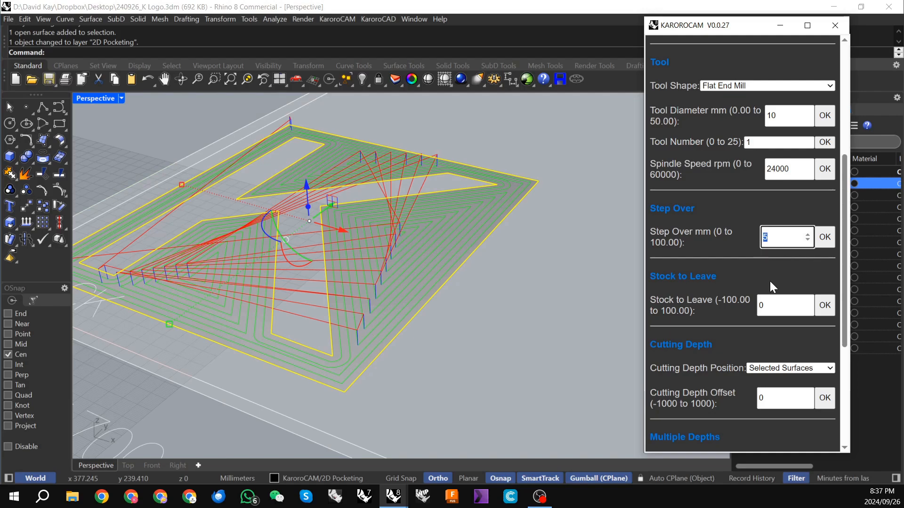
{"action": "type", "text": "4"}
{"action": "left_click", "coordinate": [827, 238]}
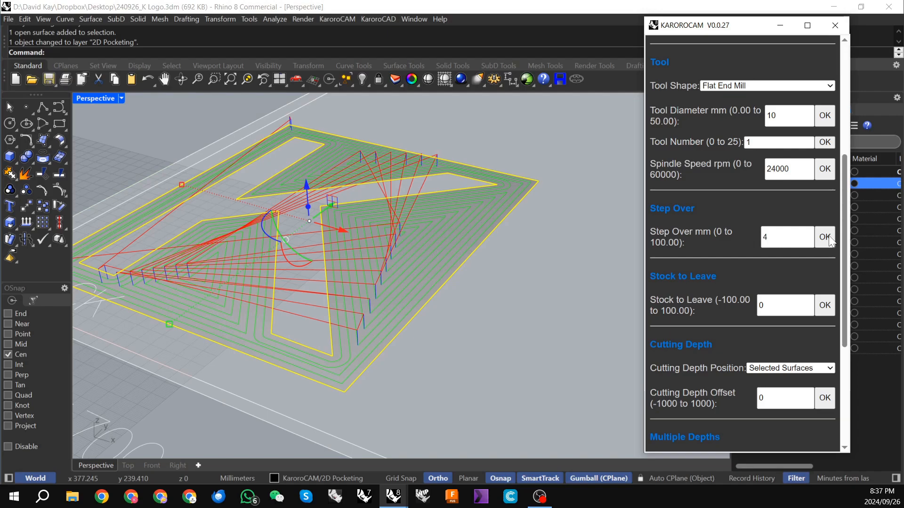
{"action": "scroll", "coordinate": [736, 241], "scroll_direction": "down", "scroll_amount": 1}
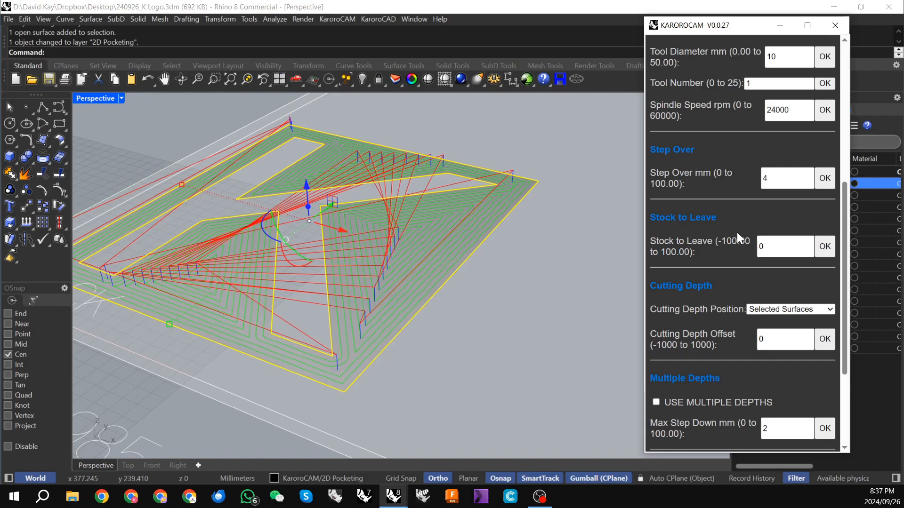
{"action": "right_click_drag", "start_coordinate": [324, 351], "coordinate": [392, 343]}
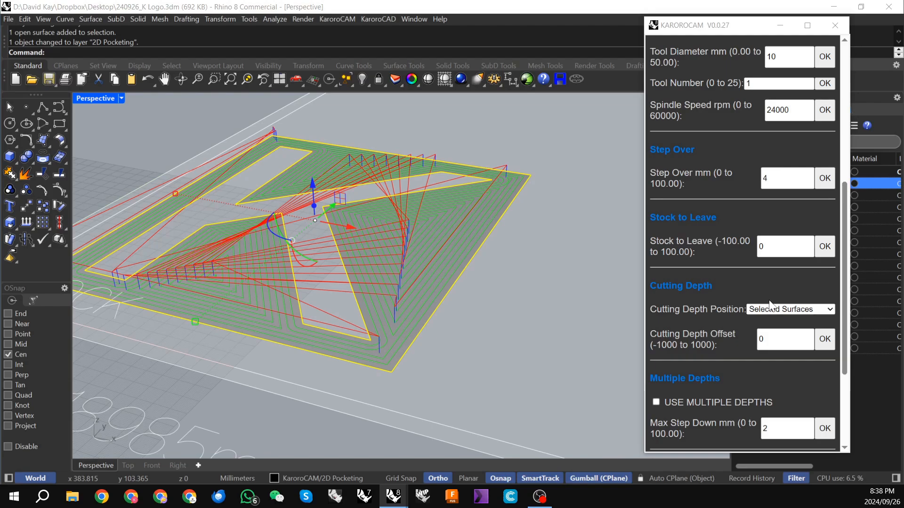
{"action": "right_click", "coordinate": [714, 307]}
{"action": "left_click", "coordinate": [743, 272]}
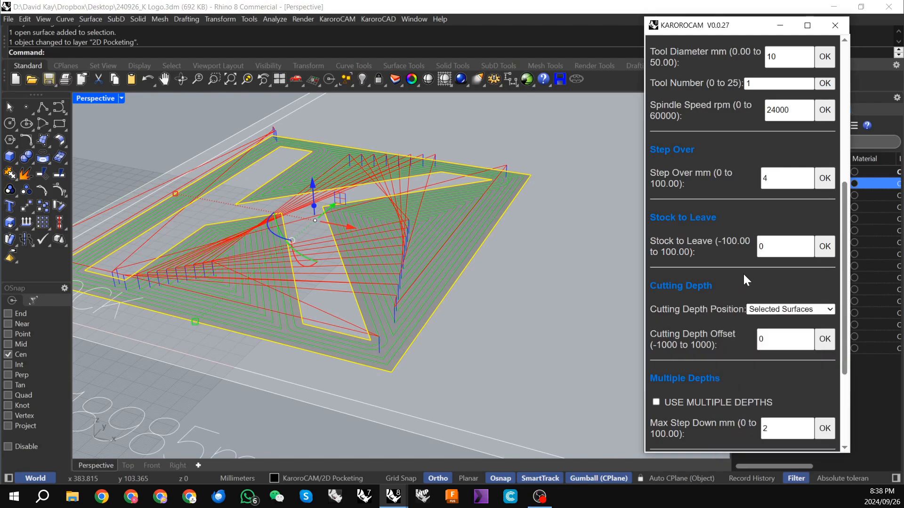
Step: Enable multiple depths for the 2D pocketing toolpath and inspect the layered passes
{"action": "scroll", "coordinate": [744, 273], "scroll_direction": "down", "scroll_amount": 1}
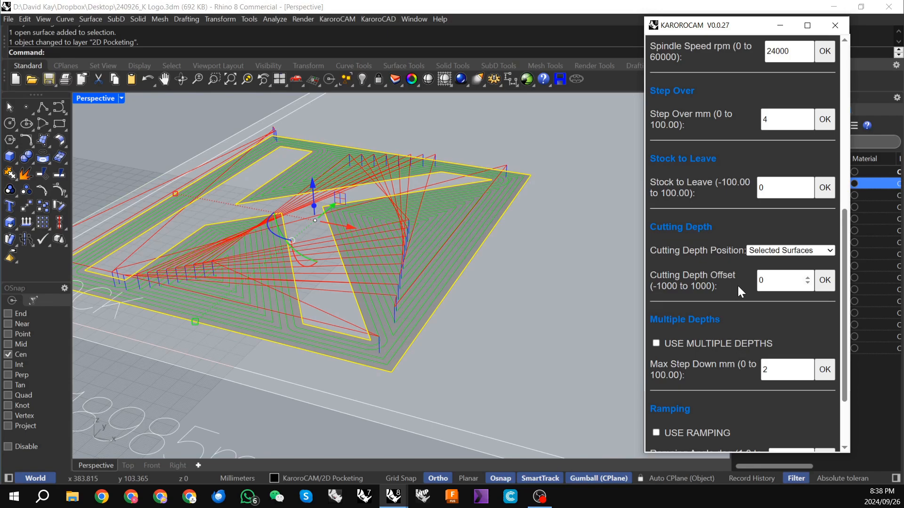
{"action": "scroll", "coordinate": [738, 287], "scroll_direction": "down", "scroll_amount": 2}
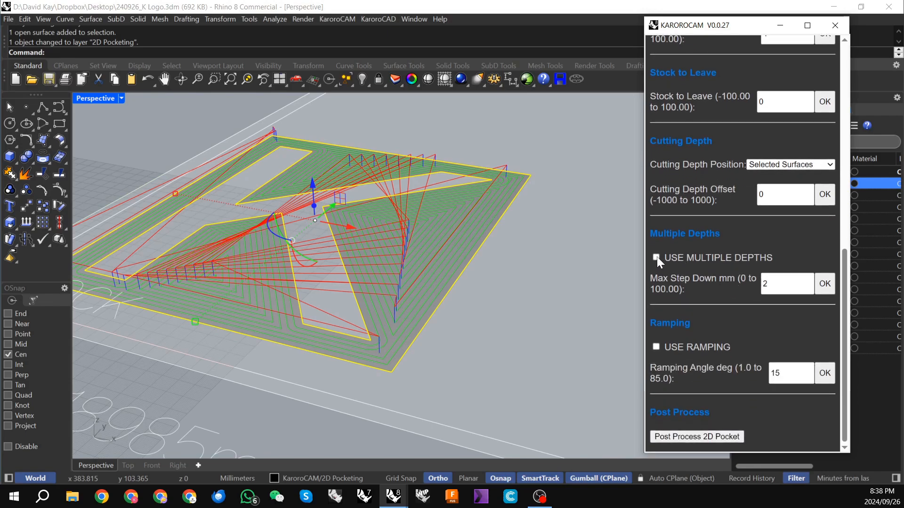
{"action": "left_click", "coordinate": [656, 257]}
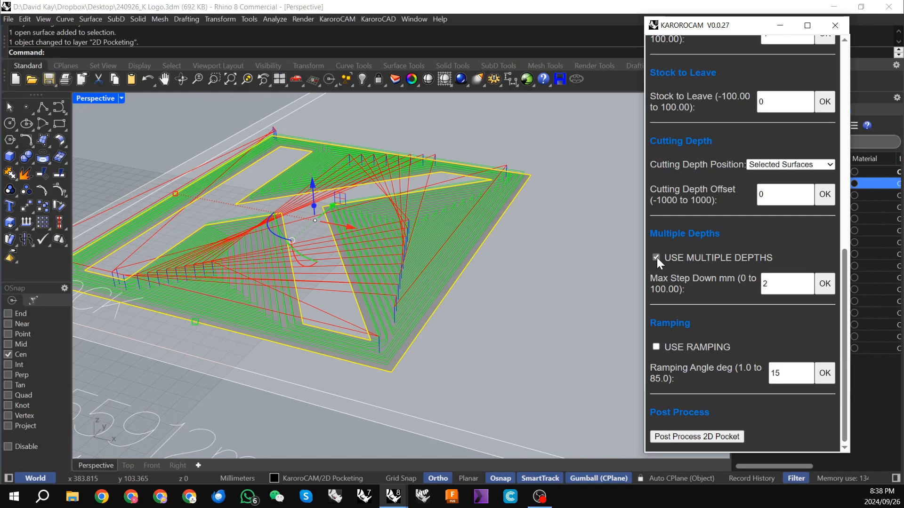
{"action": "right_click_drag", "start_coordinate": [459, 260], "coordinate": [421, 246]}
{"action": "scroll", "coordinate": [370, 193], "scroll_direction": "up", "scroll_amount": 5}
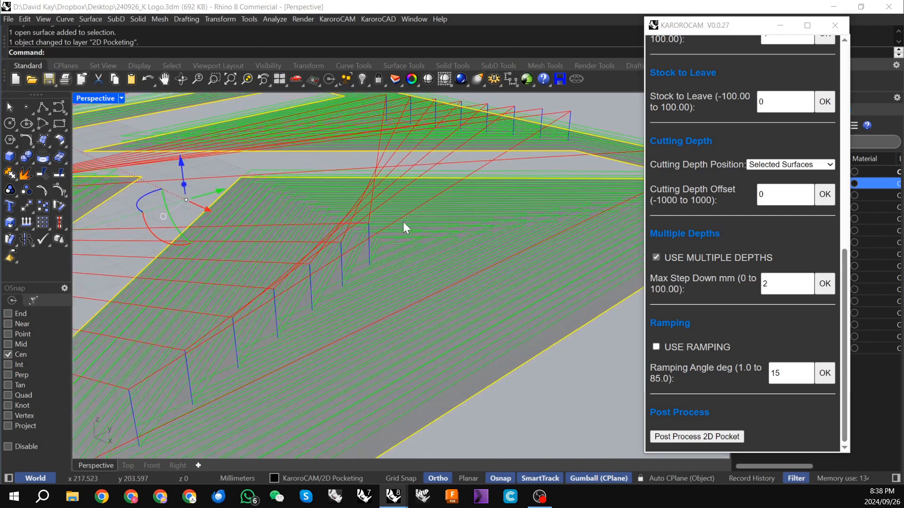
Step: Set the maximum step down to 3 mm and apply it to the pocketing toolpath
{"action": "double_click", "coordinate": [763, 285]}
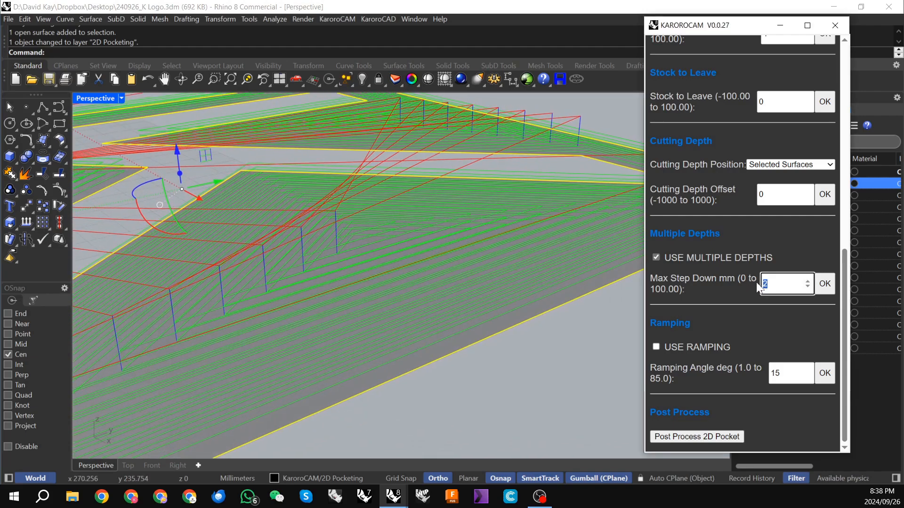
{"action": "left_click", "coordinate": [824, 288]}
{"action": "right_click_drag", "start_coordinate": [486, 281], "coordinate": [377, 233]}
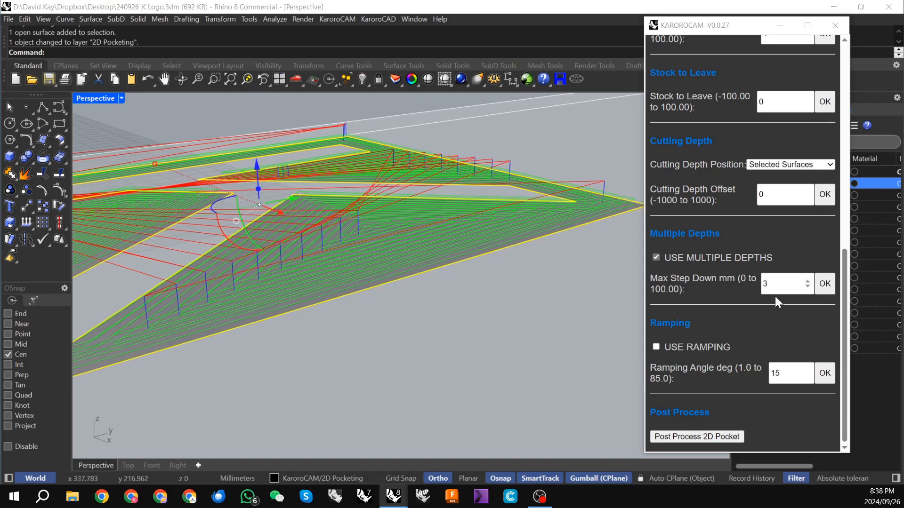
Step: Enable ramping for the pocketing toolpath and set the ramping angle to 45 degrees
{"action": "left_click", "coordinate": [656, 347]}
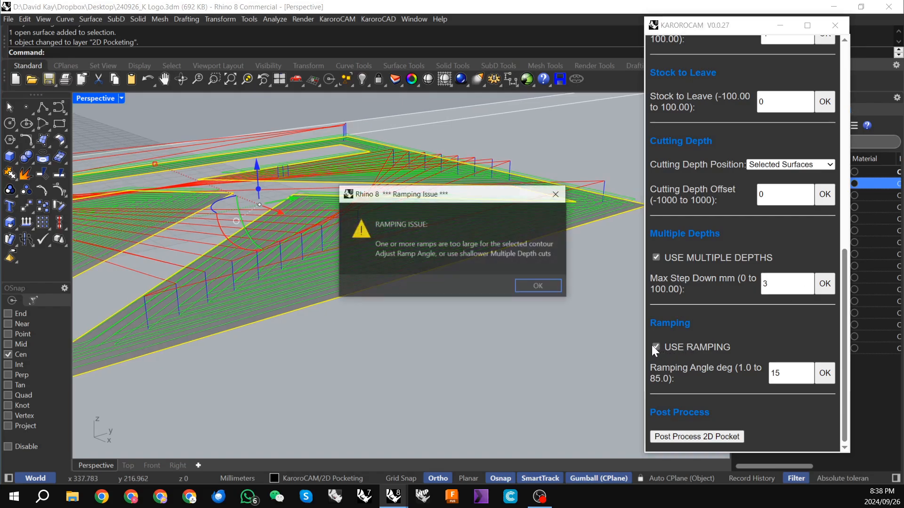
{"action": "left_click", "coordinate": [537, 284]}
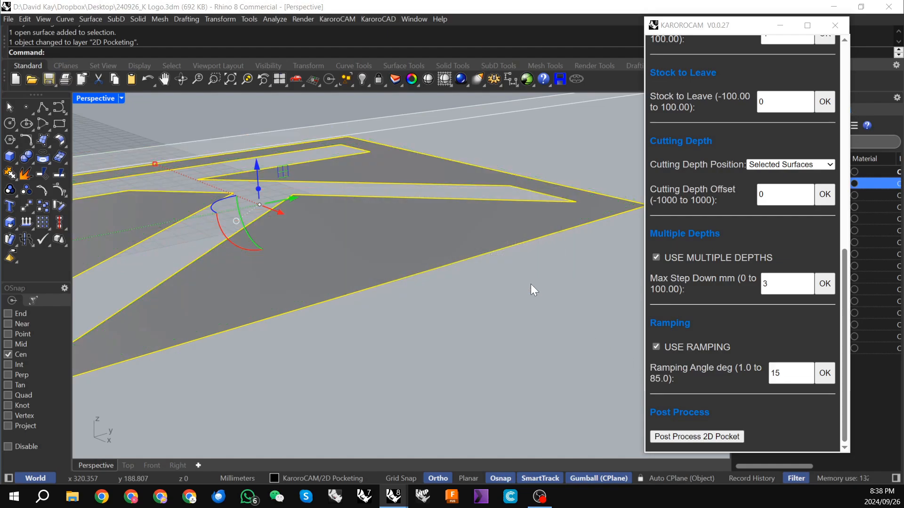
{"action": "left_click_drag", "start_coordinate": [791, 374], "coordinate": [753, 372]}
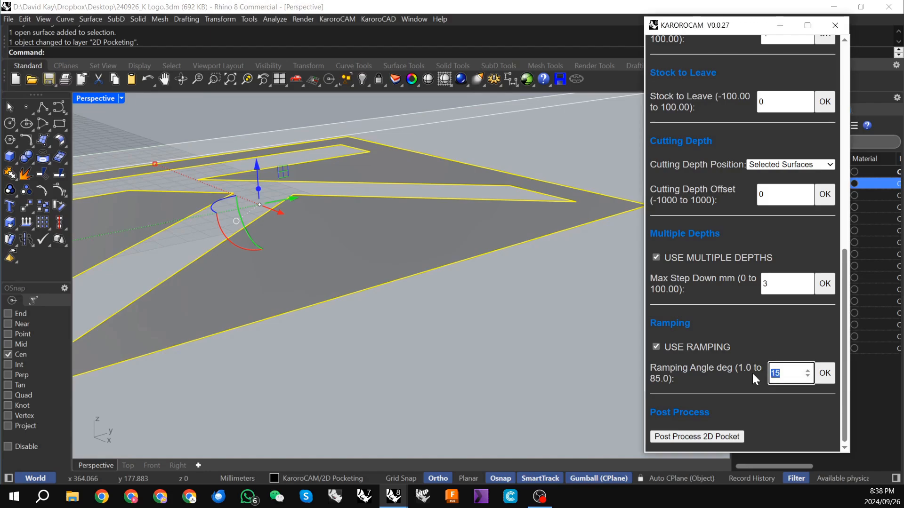
{"action": "type", "text": "45"}
{"action": "left_click", "coordinate": [825, 374]}
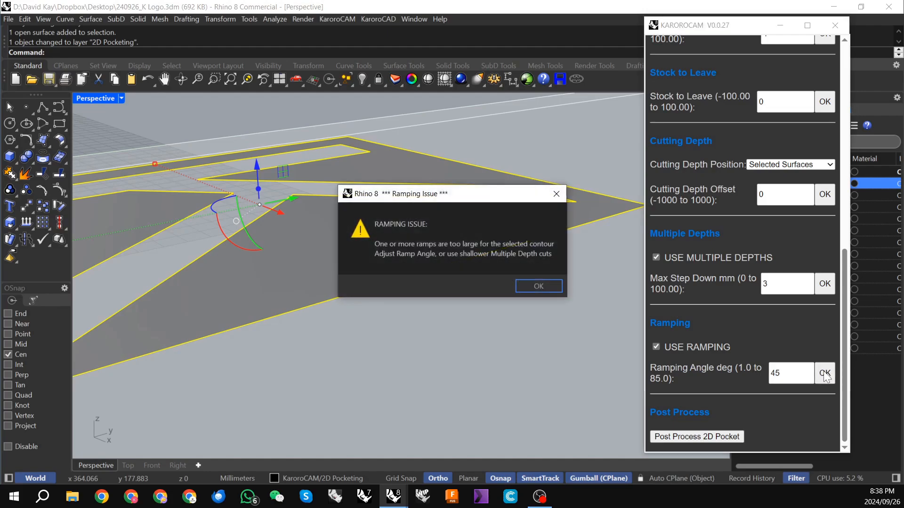
{"action": "left_click", "coordinate": [541, 287]}
Step: Try a ramping angle of 60 degrees on the pocketing toolpath
{"action": "left_click_drag", "start_coordinate": [783, 375], "coordinate": [775, 374]}
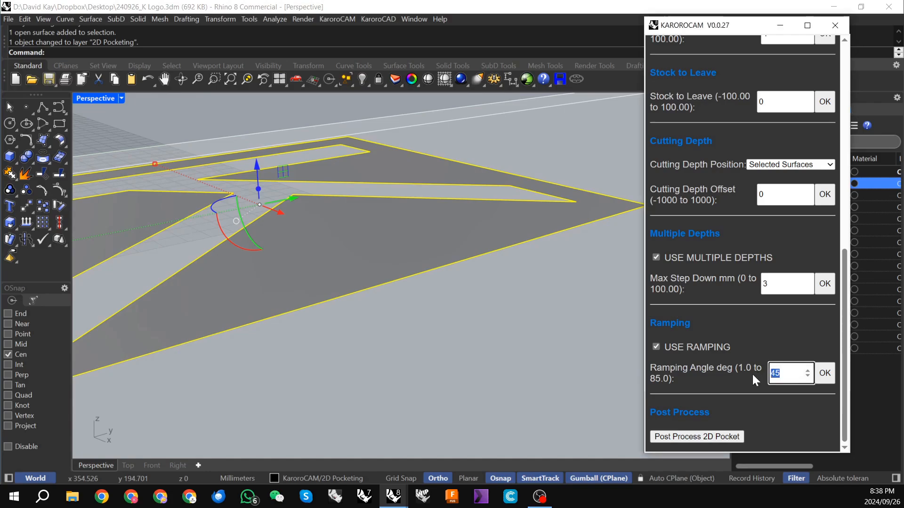
{"action": "type", "text": "60"}
{"action": "left_click", "coordinate": [825, 374]}
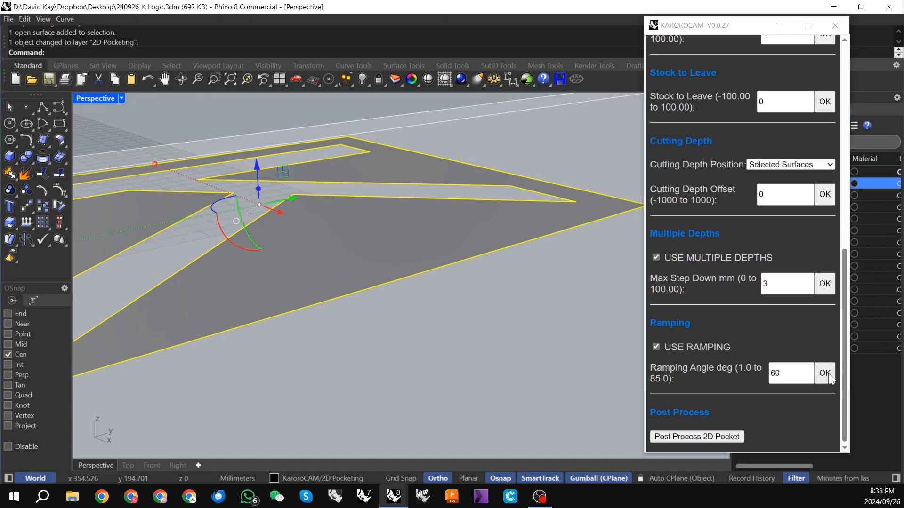
{"action": "left_click", "coordinate": [543, 287]}
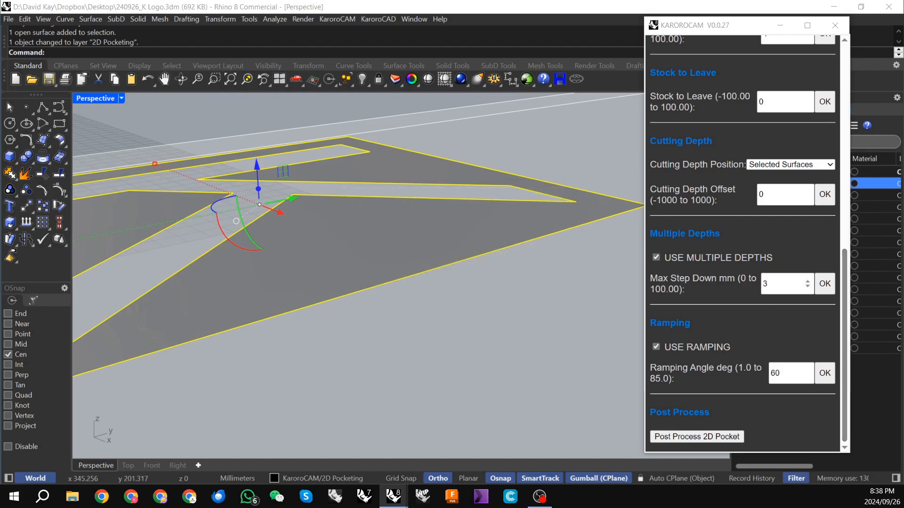
Step: Return the ramping angle to 45 degrees and apply it
{"action": "double_click", "coordinate": [765, 374]}
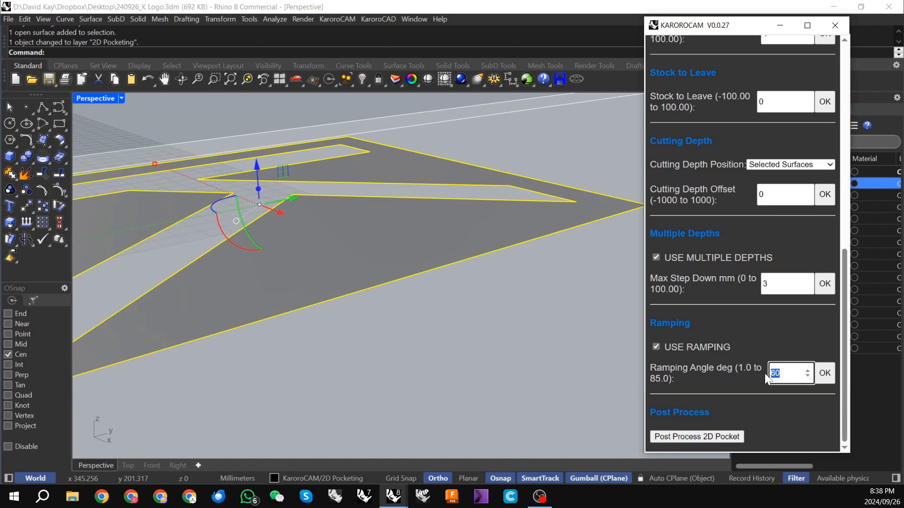
{"action": "type", "text": "45"}
{"action": "left_click", "coordinate": [825, 373]}
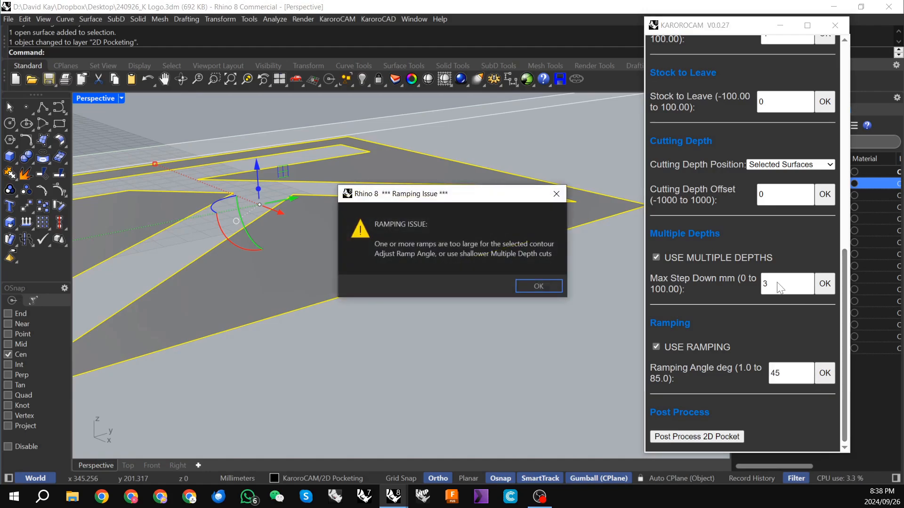
{"action": "left_click", "coordinate": [559, 288]}
Step: Try a maximum step down of 2 mm with ramping enabled
{"action": "left_click_drag", "start_coordinate": [779, 285], "coordinate": [749, 288]}
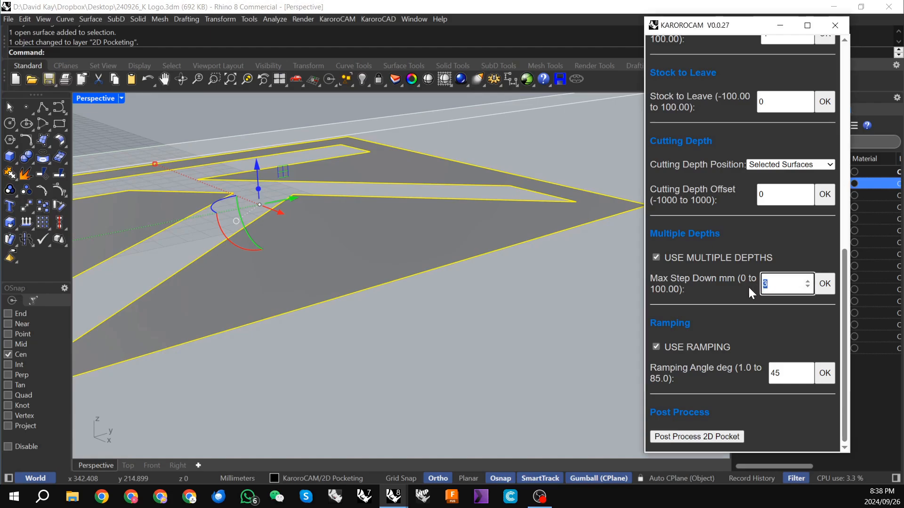
{"action": "type", "text": "2"}
{"action": "left_click", "coordinate": [824, 288]}
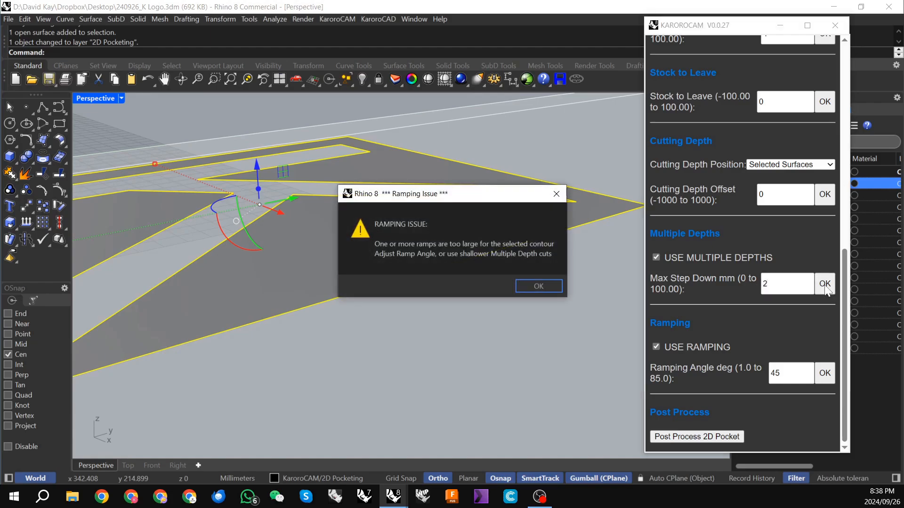
{"action": "left_click", "coordinate": [541, 286]}
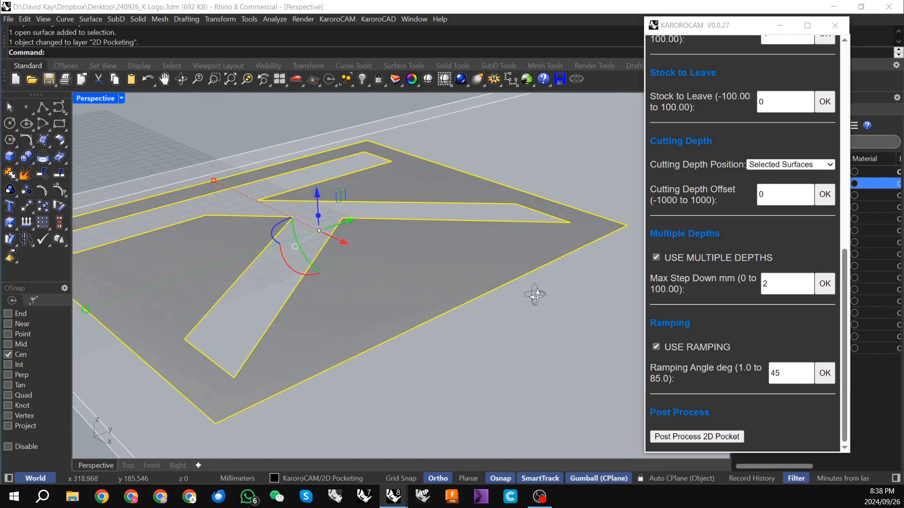
Step: Try a shallower maximum step down of 1 mm for the ramped pocketing toolpath
{"action": "left_click_drag", "start_coordinate": [781, 285], "coordinate": [756, 286]}
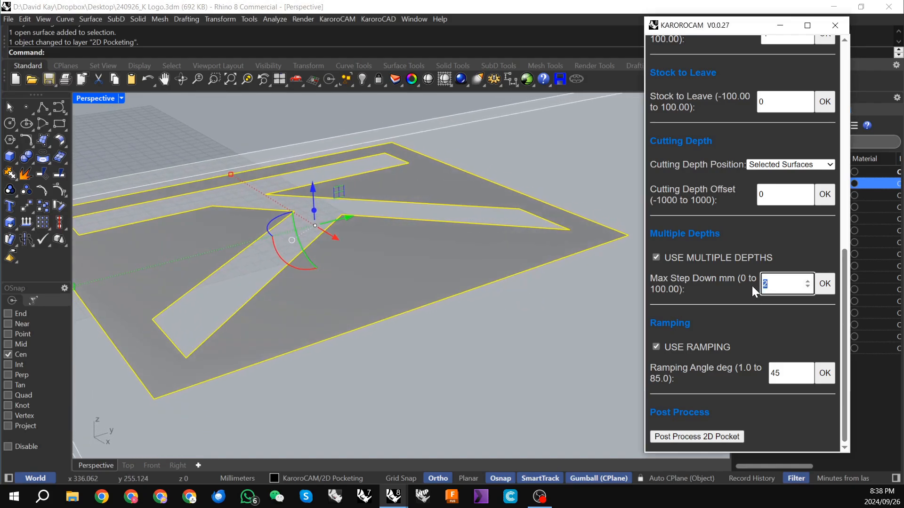
{"action": "type", "text": "1"}
{"action": "left_click", "coordinate": [825, 285]}
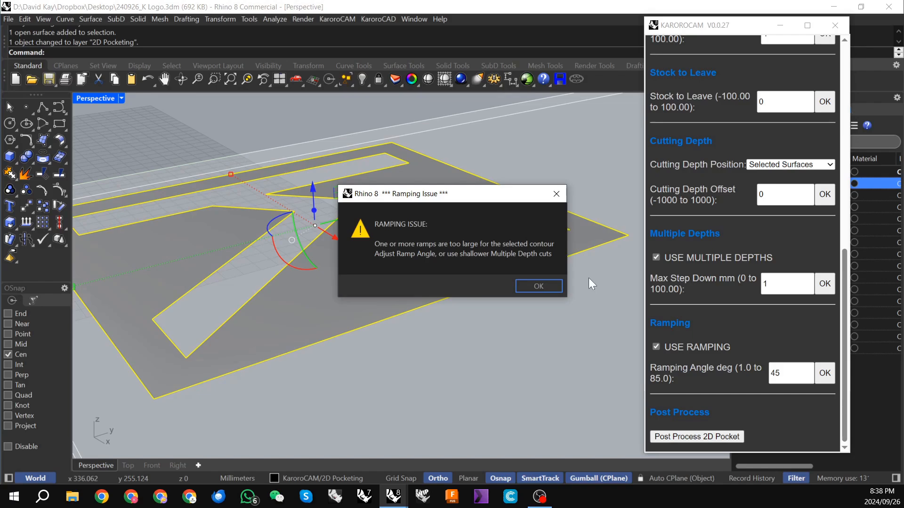
{"action": "left_click", "coordinate": [540, 286]}
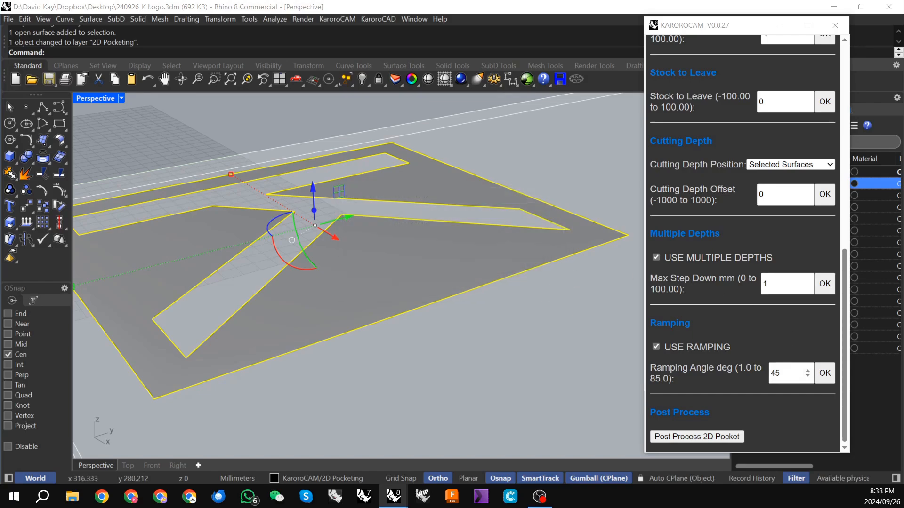
Step: Return the maximum step down to 3 mm and apply it
{"action": "left_click_drag", "start_coordinate": [778, 286], "coordinate": [750, 283]}
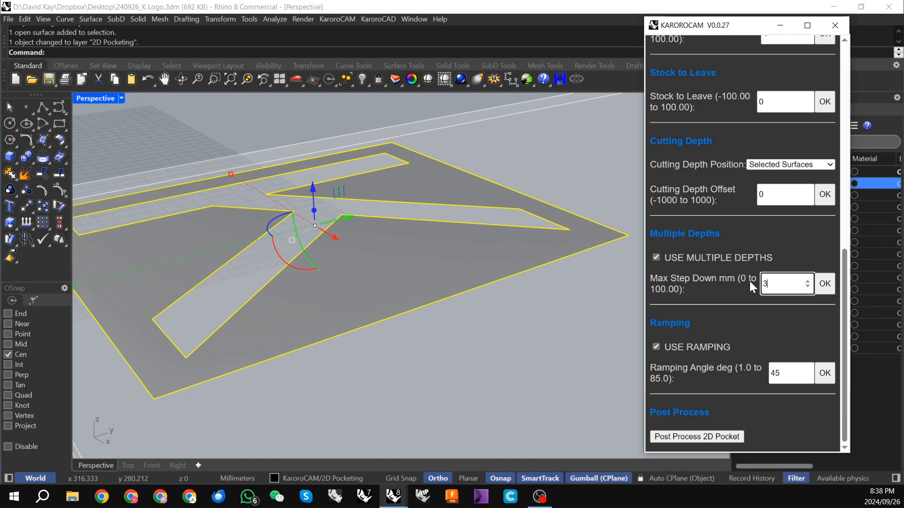
{"action": "type", "text": "3"}
{"action": "left_click", "coordinate": [824, 283]}
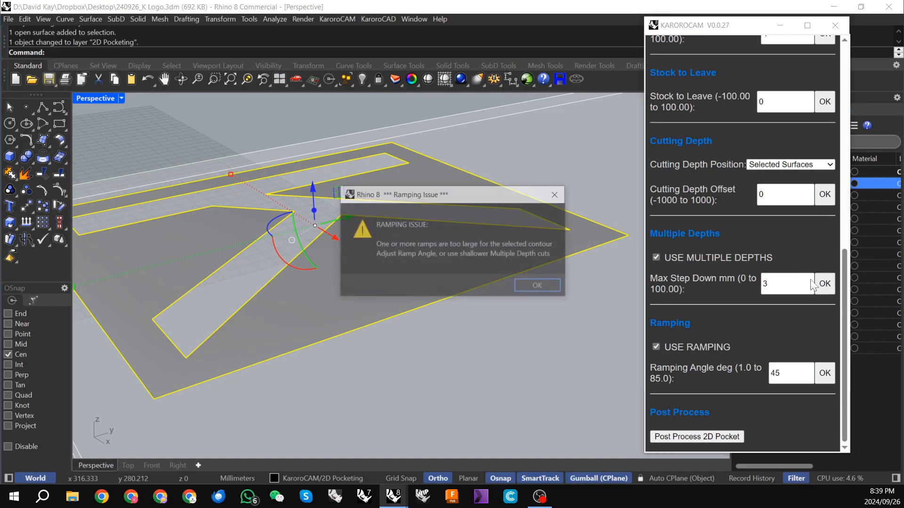
{"action": "left_click", "coordinate": [534, 283]}
Step: Set the pocketing step over to 5 mm and apply it to recalculate the toolpath
{"action": "scroll", "coordinate": [758, 282], "scroll_direction": "up", "scroll_amount": 4}
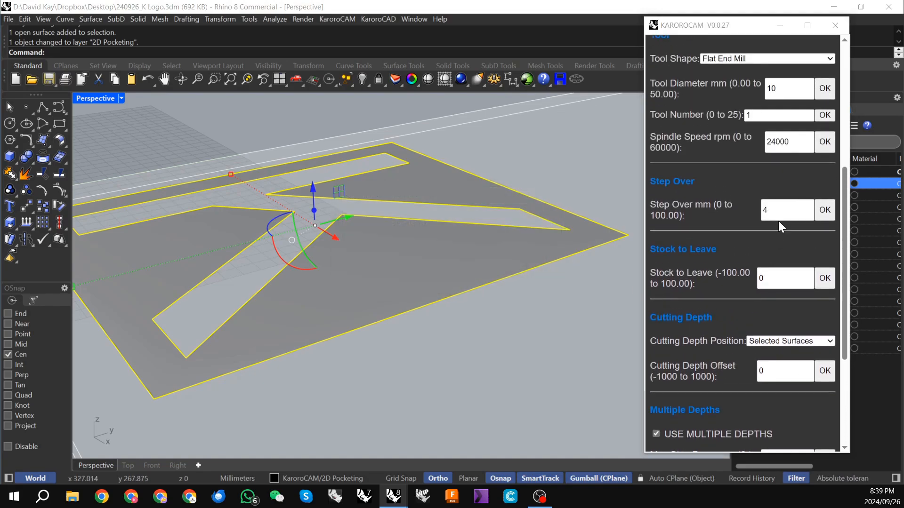
{"action": "scroll", "coordinate": [776, 233], "scroll_direction": "up", "scroll_amount": 2}
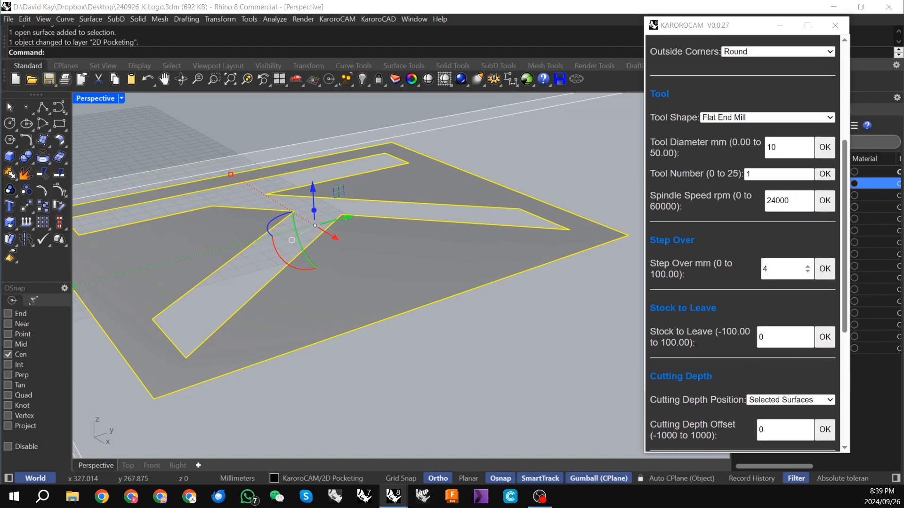
{"action": "double_click", "coordinate": [772, 268]}
{"action": "type", "text": "5"}
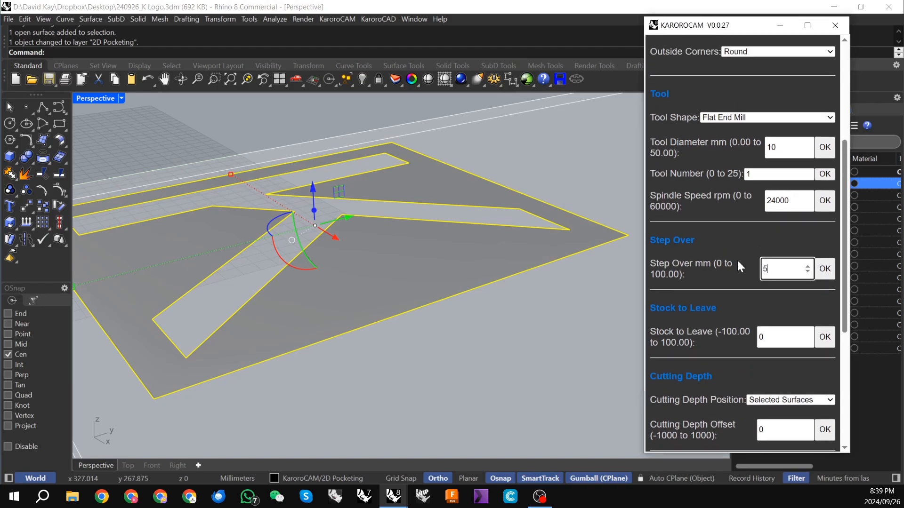
{"action": "left_click", "coordinate": [825, 271]}
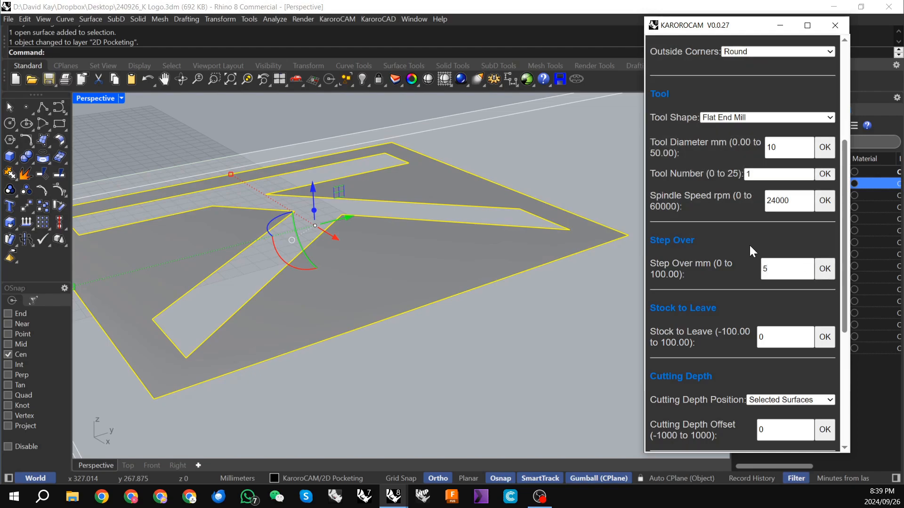
Step: Examine the ramped entry moves between the cutting depths close up, and the complete pocketing toolpath around the K
{"action": "scroll", "coordinate": [750, 244], "scroll_direction": "down", "scroll_amount": 3}
{"action": "scroll", "coordinate": [377, 245], "scroll_direction": "up", "scroll_amount": 2}
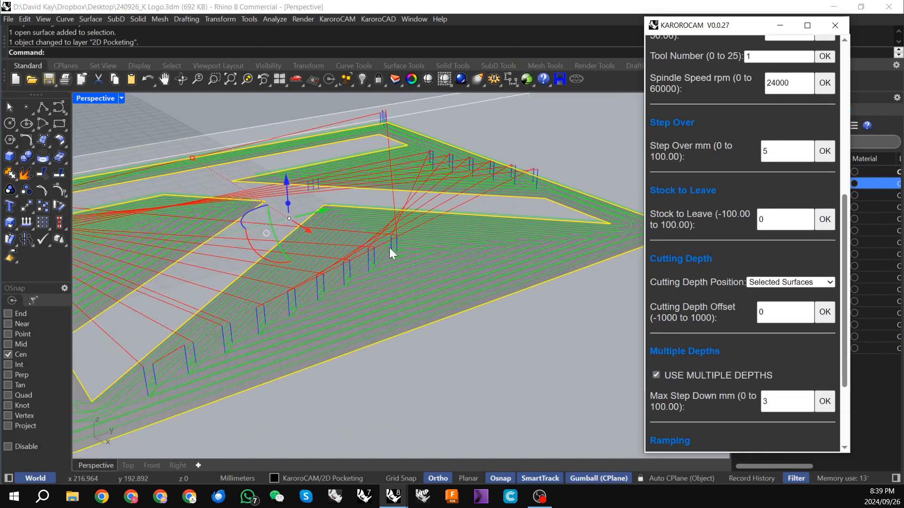
{"action": "right_click_drag", "start_coordinate": [390, 248], "coordinate": [459, 254]}
{"action": "scroll", "coordinate": [355, 247], "scroll_direction": "up", "scroll_amount": 4}
{"action": "scroll", "coordinate": [367, 250], "scroll_direction": "down", "scroll_amount": 4}
{"action": "scroll", "coordinate": [459, 252], "scroll_direction": "up", "scroll_amount": 4}
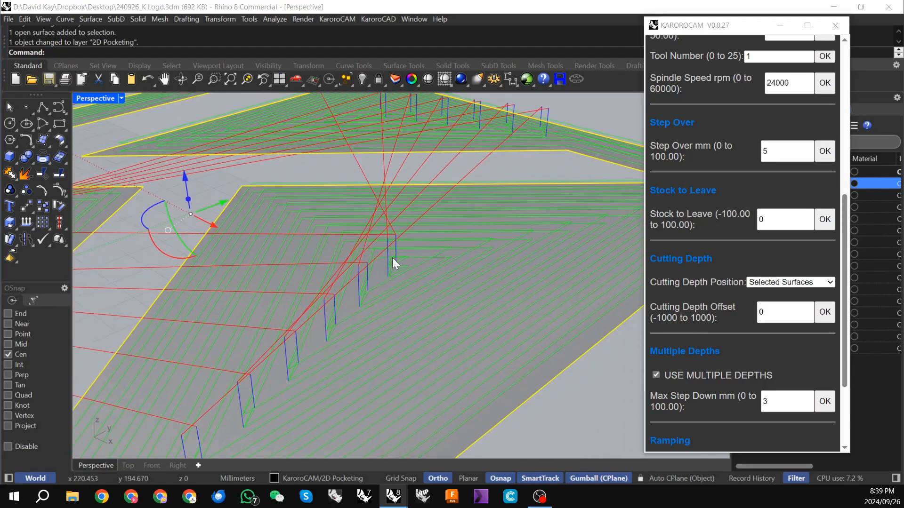
{"action": "scroll", "coordinate": [393, 259], "scroll_direction": "up", "scroll_amount": 3}
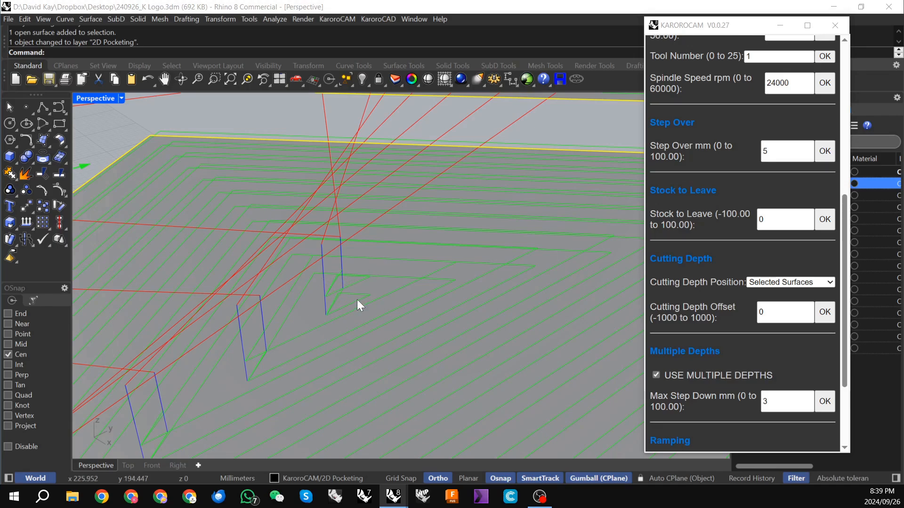
{"action": "scroll", "coordinate": [357, 279], "scroll_direction": "down", "scroll_amount": 5}
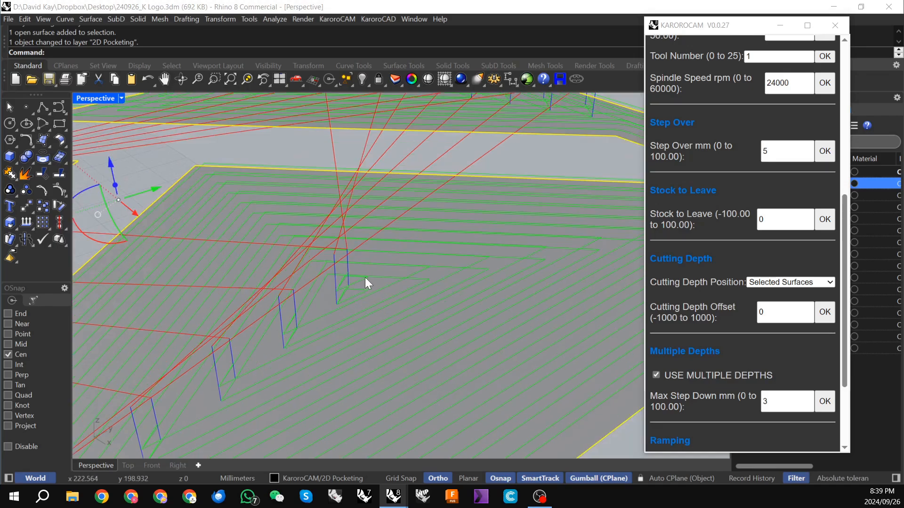
{"action": "right_click_drag", "start_coordinate": [349, 280], "coordinate": [370, 299]}
{"action": "scroll", "coordinate": [318, 277], "scroll_direction": "up", "scroll_amount": 3}
{"action": "scroll", "coordinate": [326, 268], "scroll_direction": "down", "scroll_amount": 5}
{"action": "scroll", "coordinate": [447, 268], "scroll_direction": "down", "scroll_amount": 5}
{"action": "scroll", "coordinate": [384, 338], "scroll_direction": "up", "scroll_amount": 5}
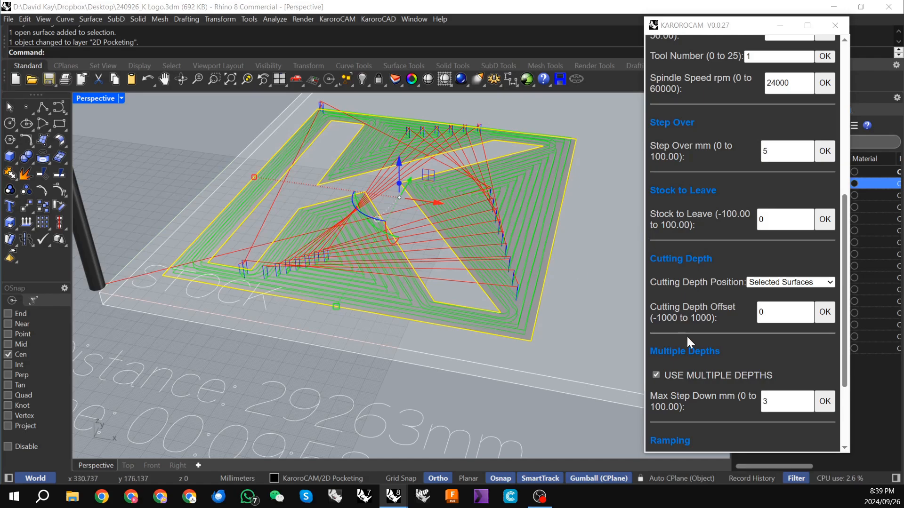
Step: Run the tool movement preview of the 2D pocketing toolpath with the CNC router shown
{"action": "scroll", "coordinate": [688, 334], "scroll_direction": "down", "scroll_amount": 3}
{"action": "scroll", "coordinate": [693, 326], "scroll_direction": "up", "scroll_amount": 10}
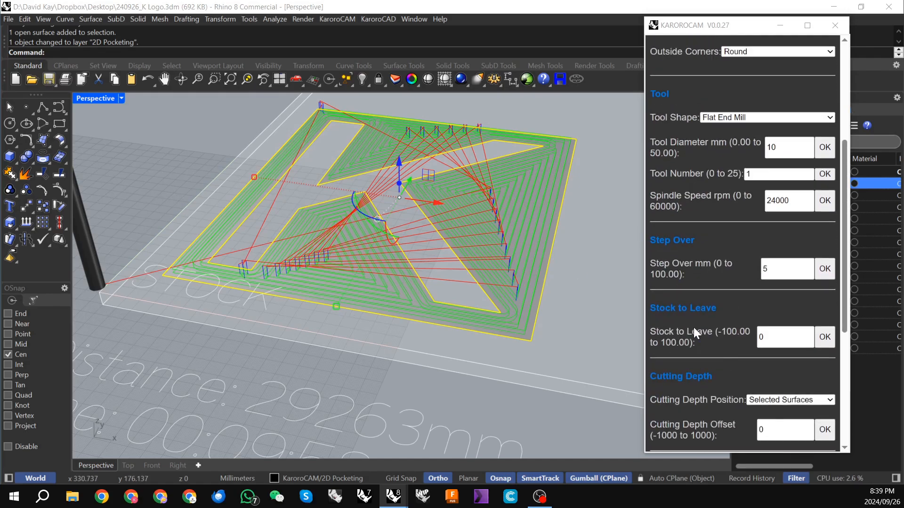
{"action": "left_click", "coordinate": [798, 80]}
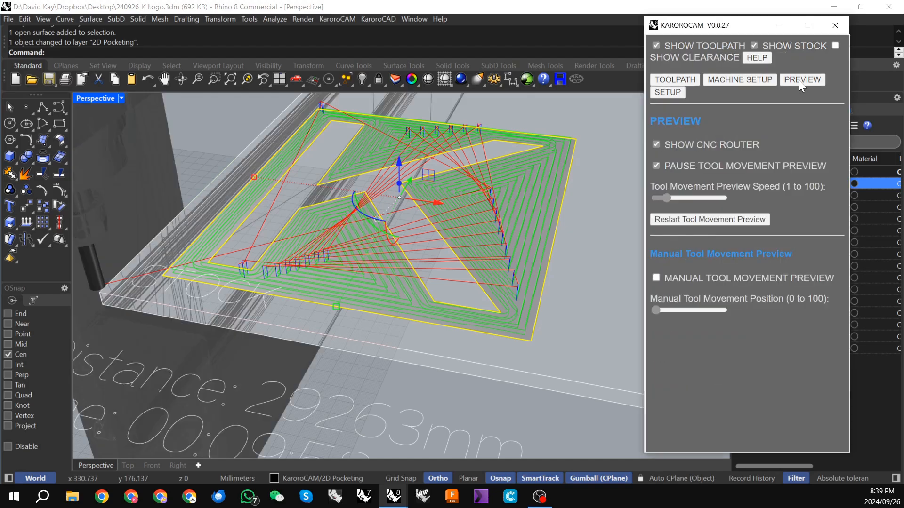
{"action": "scroll", "coordinate": [324, 234], "scroll_direction": "down", "scroll_amount": 5}
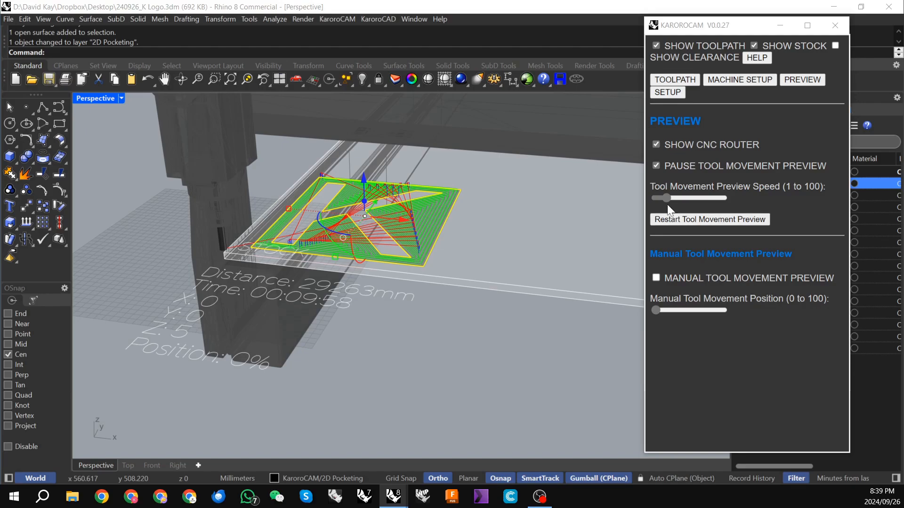
{"action": "left_click", "coordinate": [656, 166]}
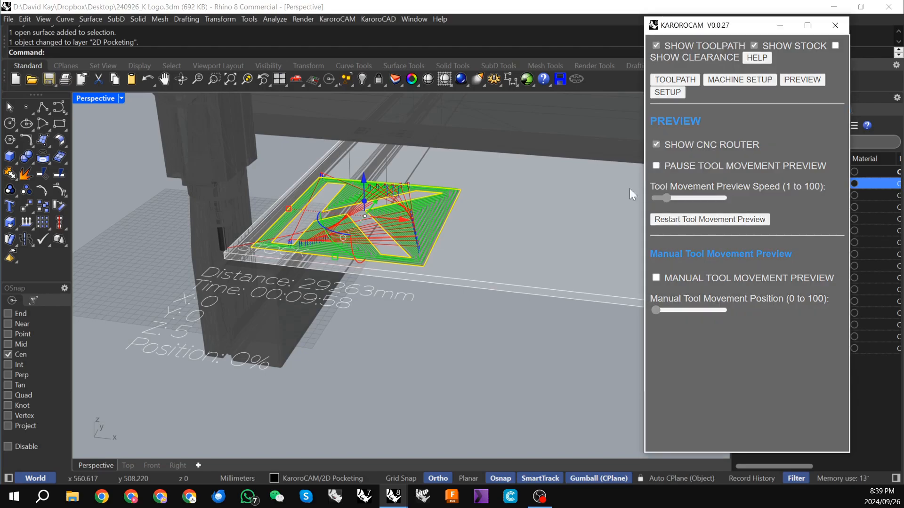
{"action": "scroll", "coordinate": [383, 216], "scroll_direction": "up", "scroll_amount": 2}
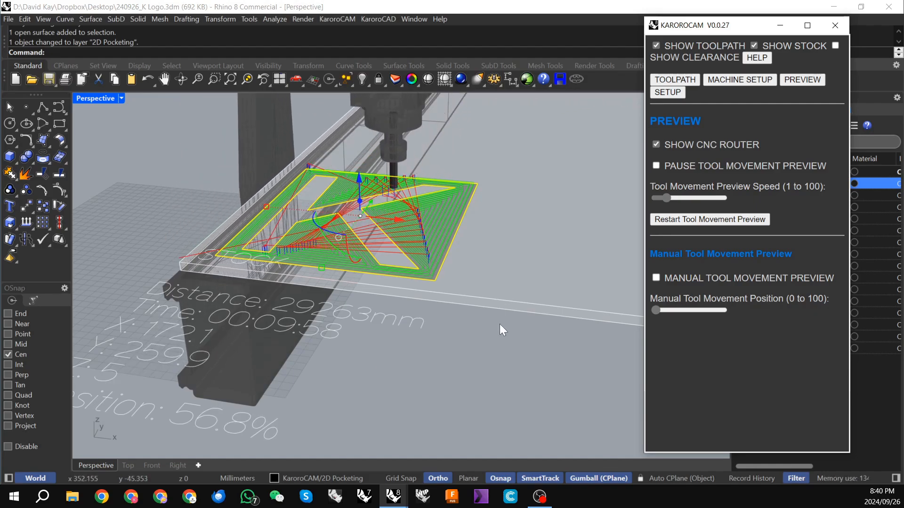
Step: Return to the 2D pocketing toolpath settings and make the K Logo layer visible
{"action": "left_click", "coordinate": [676, 80]}
{"action": "scroll", "coordinate": [319, 283], "scroll_direction": "down", "scroll_amount": 2}
{"action": "mouse_move", "coordinate": [318, 282]}
{"action": "right_mouse_down"}
{"action": "mouse_move", "coordinate": [389, 278]}
{"action": "mouse_move", "coordinate": [363, 259]}
{"action": "right_mouse_up"}
{"action": "scroll", "coordinate": [370, 280], "scroll_direction": "up", "scroll_amount": 2}
{"action": "scroll", "coordinate": [369, 267], "scroll_direction": "up", "scroll_amount": 3}
{"action": "scroll", "coordinate": [369, 267], "scroll_direction": "down", "scroll_amount": 2}
{"action": "scroll", "coordinate": [380, 267], "scroll_direction": "down", "scroll_amount": 3}
{"action": "scroll", "coordinate": [366, 255], "scroll_direction": "down", "scroll_amount": 3}
{"action": "left_click_drag", "start_coordinate": [711, 26], "coordinate": [681, 33]}
{"action": "left_click", "coordinate": [820, 183]}
Step: Examine how the pocketing passes and ramped entries fit the recess around the K in the solid model
{"action": "scroll", "coordinate": [239, 267], "scroll_direction": "up", "scroll_amount": 5}
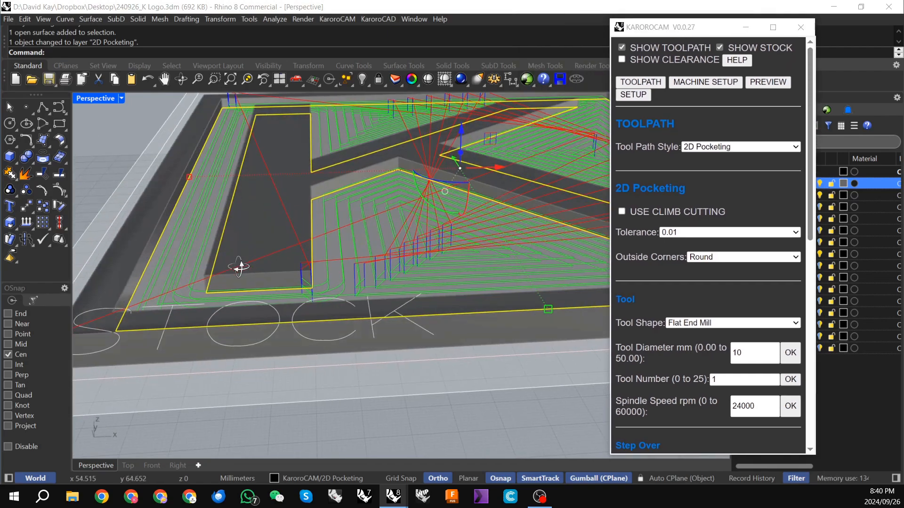
{"action": "right_click_drag", "start_coordinate": [239, 266], "coordinate": [250, 250]}
{"action": "scroll", "coordinate": [252, 284], "scroll_direction": "down", "scroll_amount": 6}
{"action": "scroll", "coordinate": [310, 269], "scroll_direction": "up", "scroll_amount": 5}
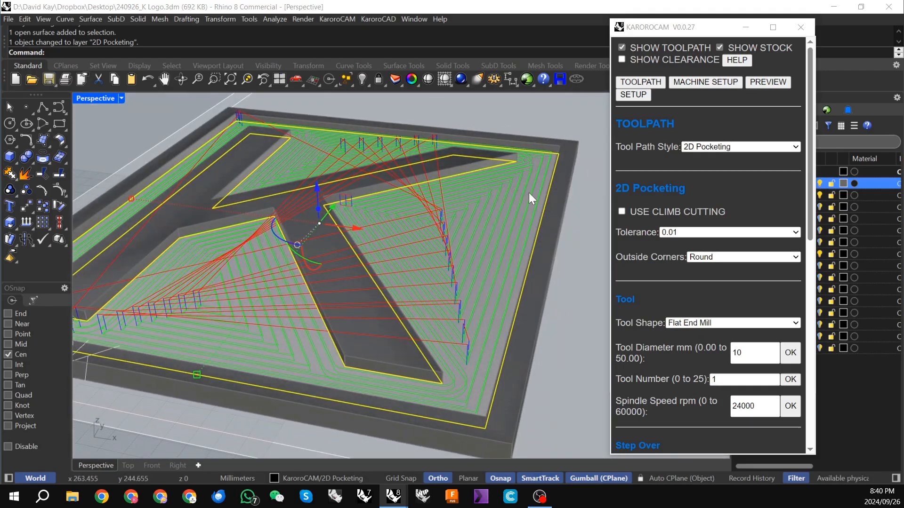
{"action": "mouse_move", "coordinate": [488, 186]}
{"action": "right_mouse_down"}
{"action": "mouse_move", "coordinate": [495, 169]}
{"action": "mouse_move", "coordinate": [477, 175]}
{"action": "right_mouse_up"}
{"action": "scroll", "coordinate": [476, 175], "scroll_direction": "up", "scroll_amount": 3}
{"action": "scroll", "coordinate": [287, 191], "scroll_direction": "down", "scroll_amount": 3}
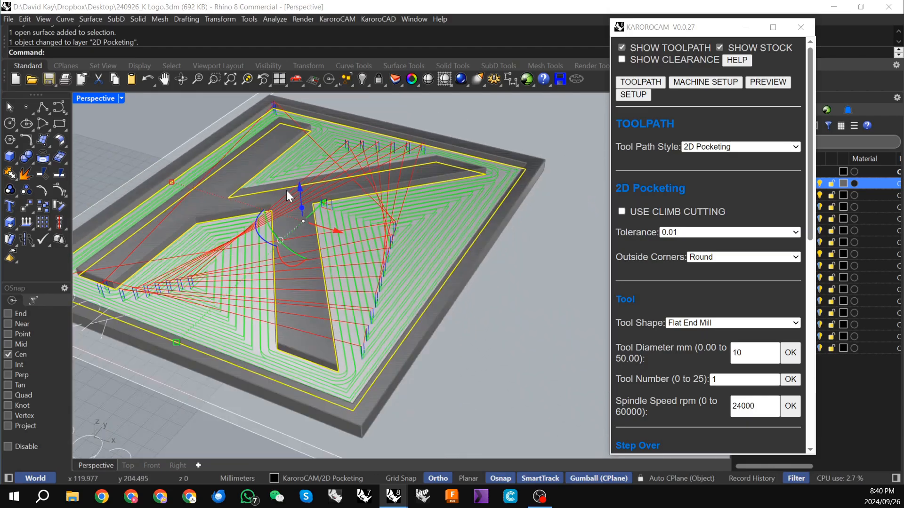
{"action": "right_click_drag", "start_coordinate": [287, 190], "coordinate": [318, 210]}
Step: Post process the 2D pocket with Rich Auto DSP and save the G-code to the Desktop as 240926_K Logo_2D Pocketing.cnc
{"action": "left_click_drag", "start_coordinate": [701, 31], "coordinate": [597, 27]}
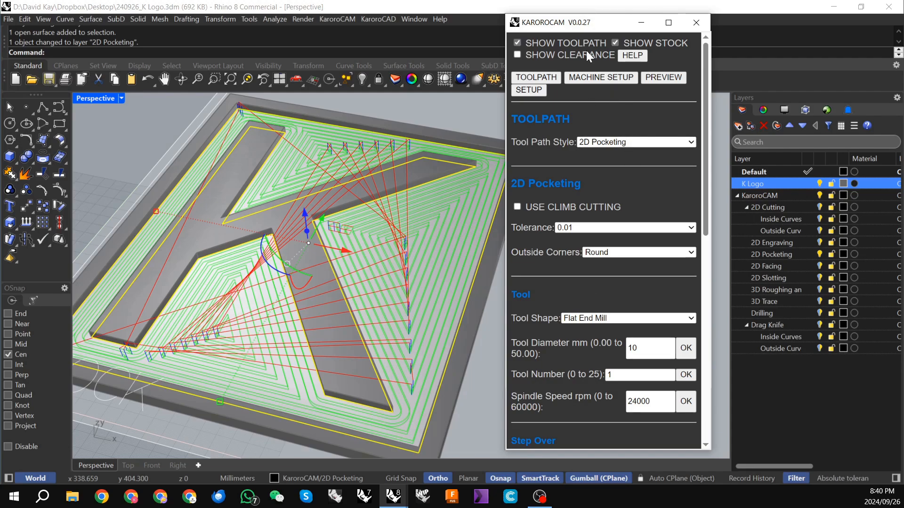
{"action": "scroll", "coordinate": [582, 417], "scroll_direction": "down", "scroll_amount": 10}
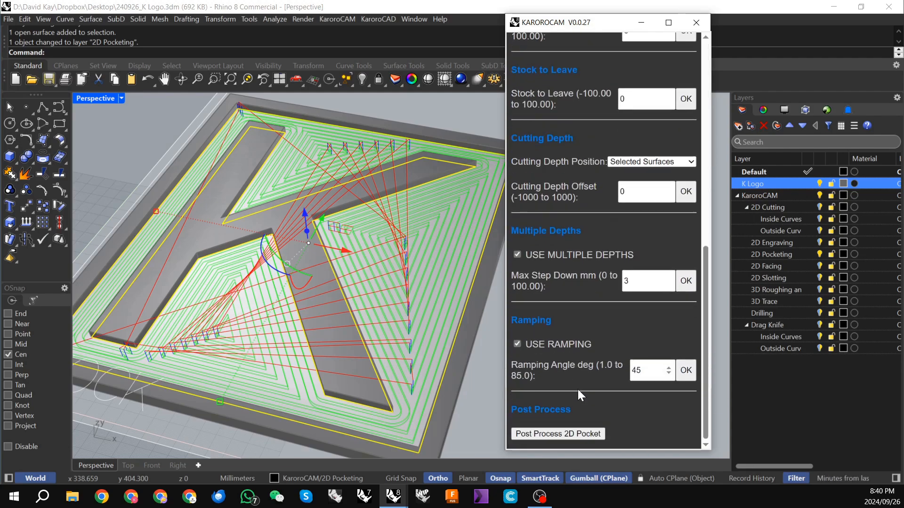
{"action": "left_click", "coordinate": [548, 438]}
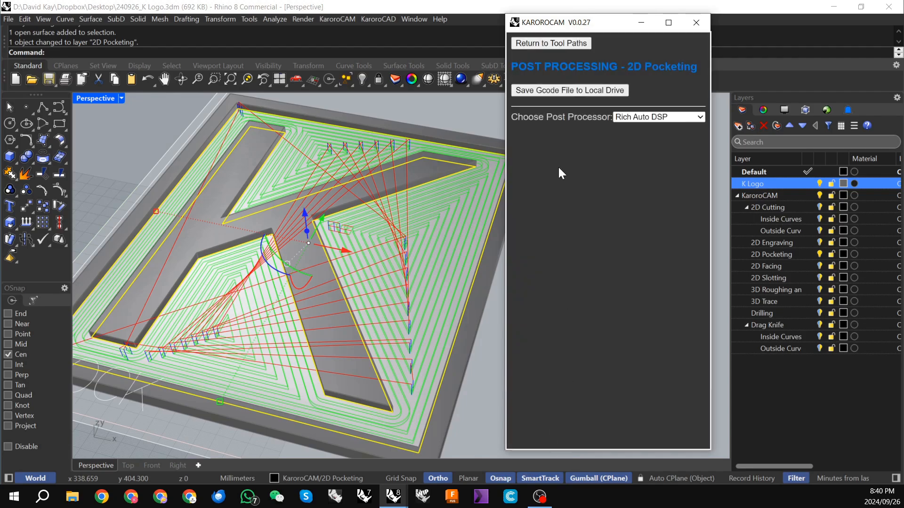
{"action": "left_click", "coordinate": [567, 92]}
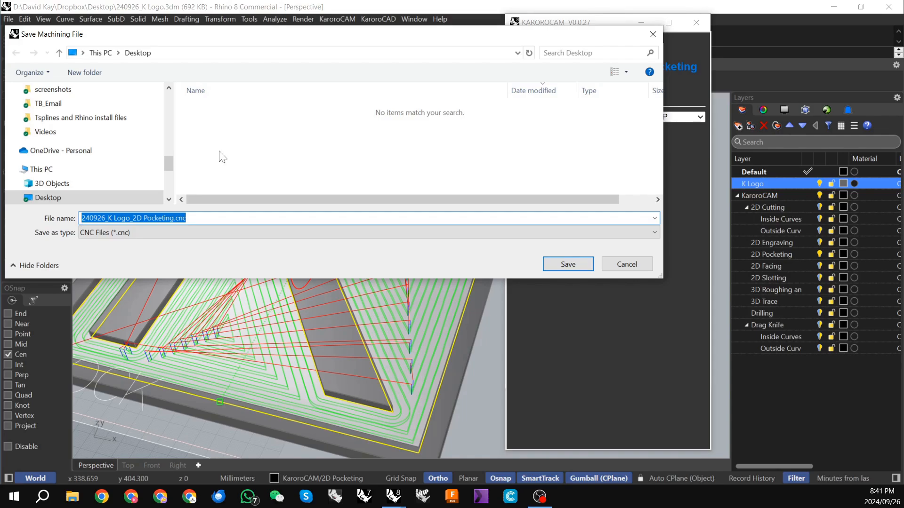
{"action": "left_click", "coordinate": [573, 267]}
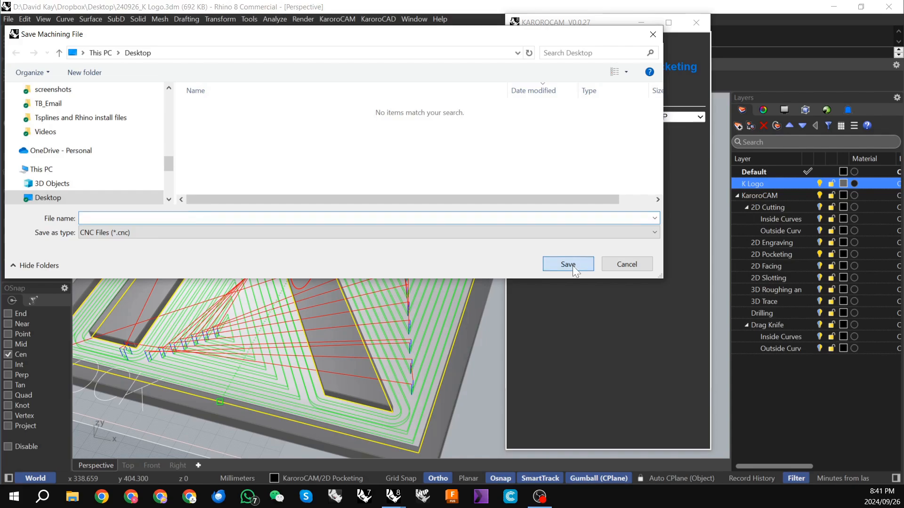
{"action": "left_click", "coordinate": [488, 286]}
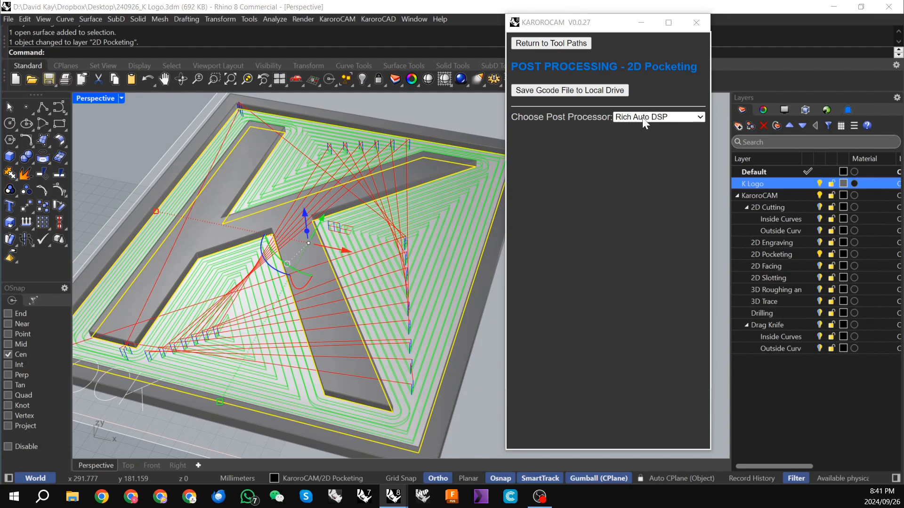
Step: Check which post processors are offered for the 2D pocketing G-code, keeping Rich Auto DSP selected
{"action": "left_click", "coordinate": [659, 118]}
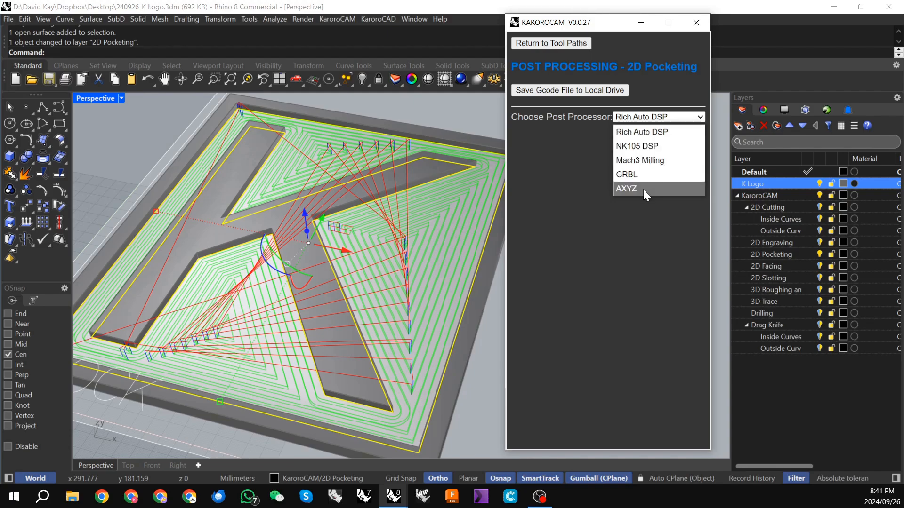
{"action": "left_click", "coordinate": [643, 229]}
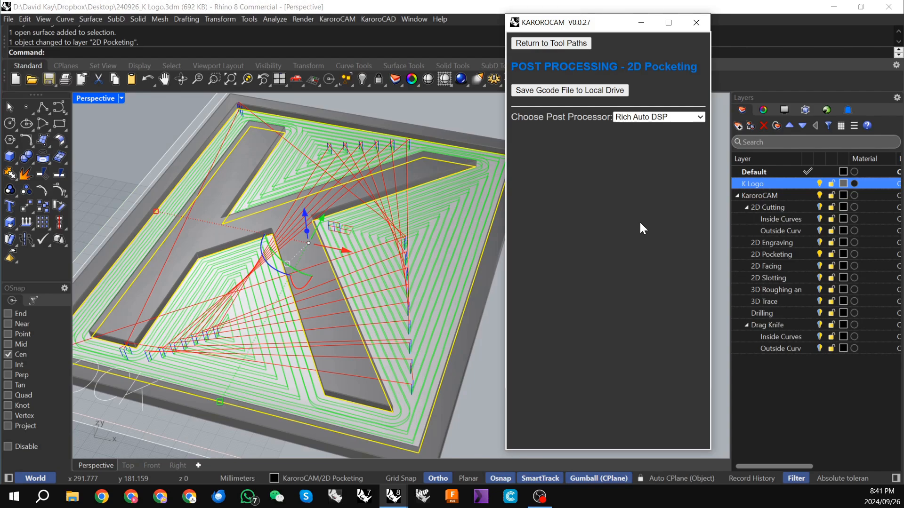